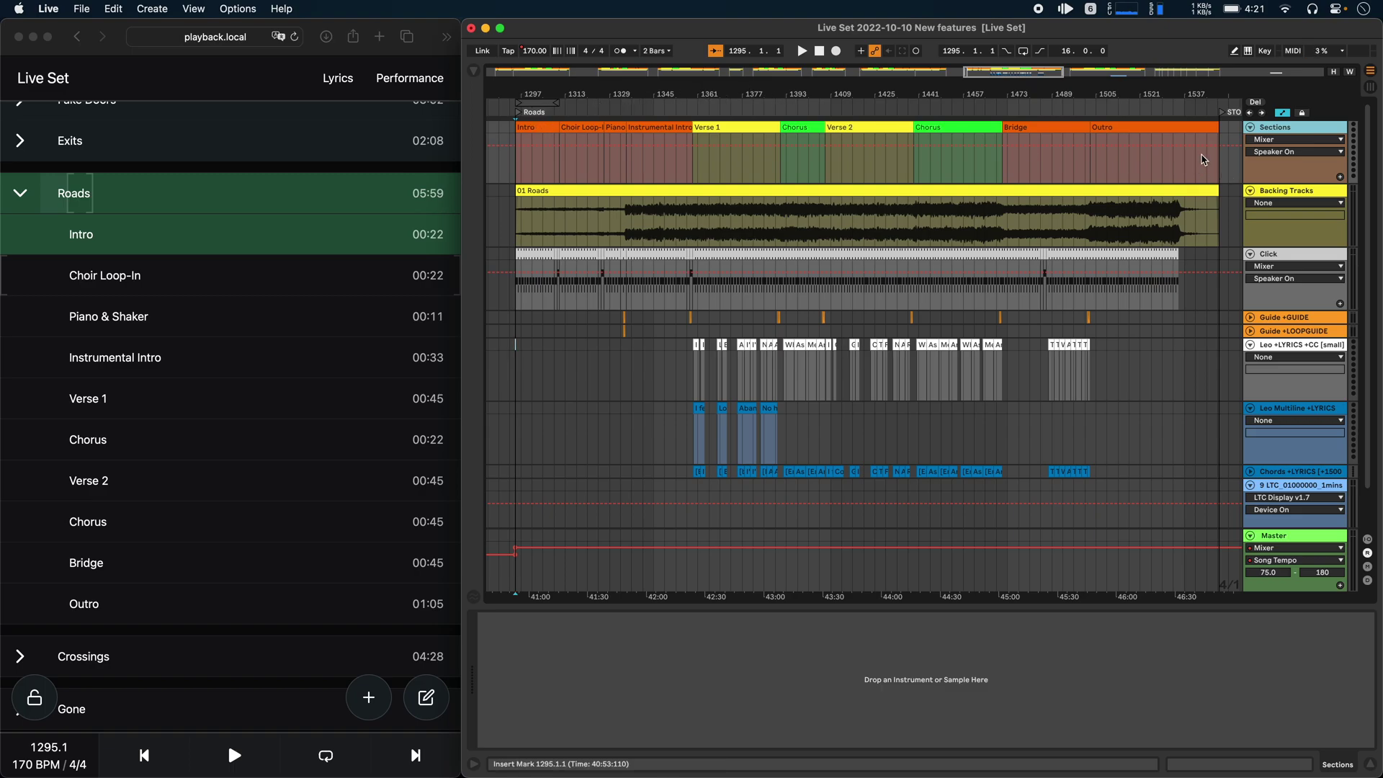
Add the [orange] color tag to the name of the Intro section clip in Roads
click(538, 128)
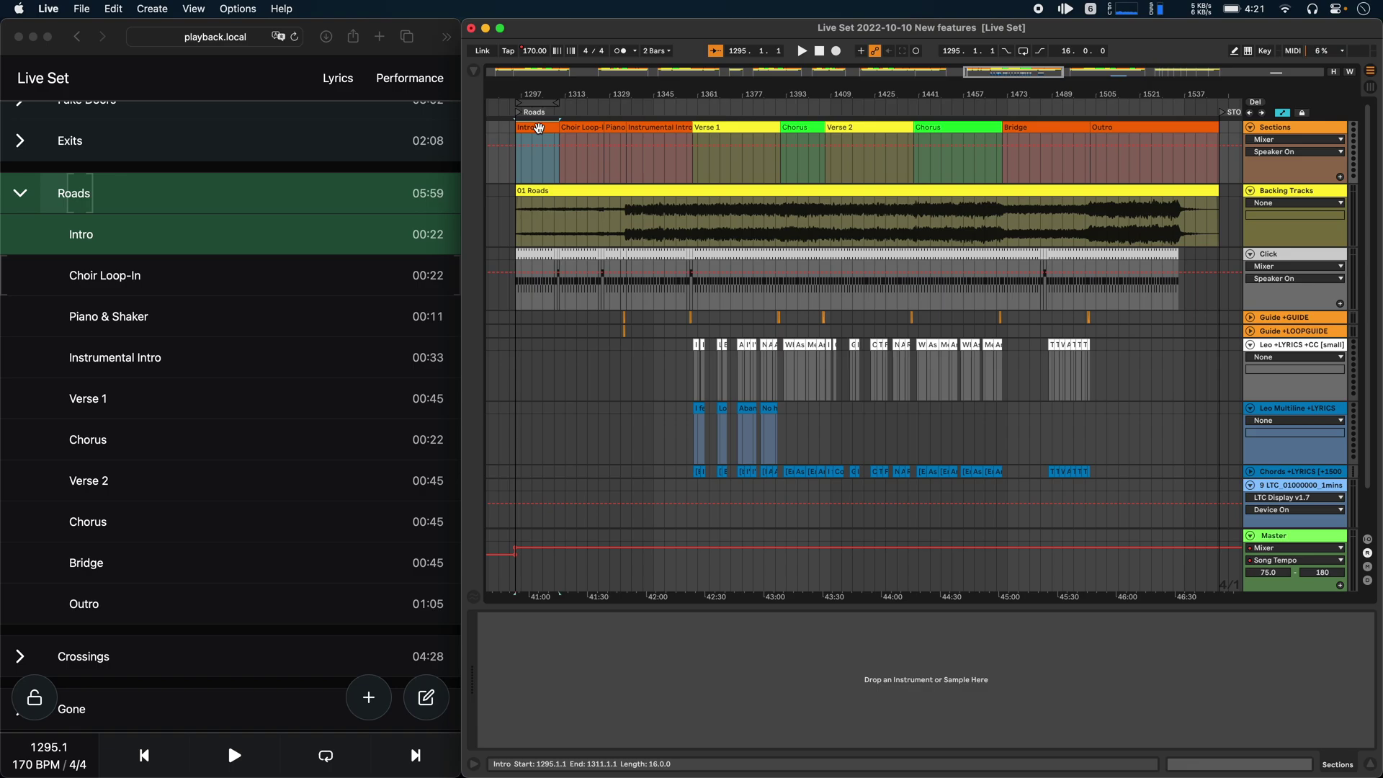
key(super+r)
text([orange])
key(Return)
Rename the Sections track to "Sections +CLIPCOLORS" so the section clips' colors are used
click(1276, 133)
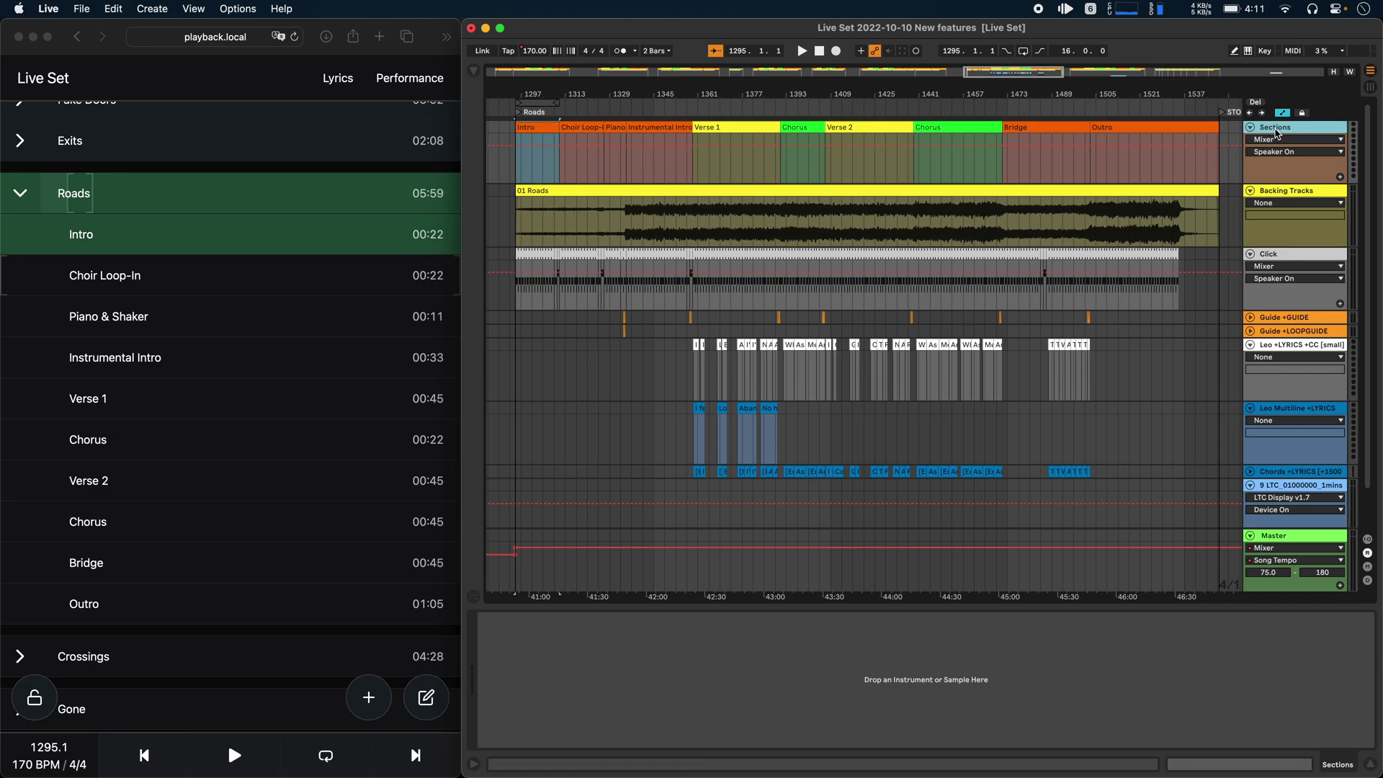
key(super+r)
text(+CLIPCOLORS)
key(Return)
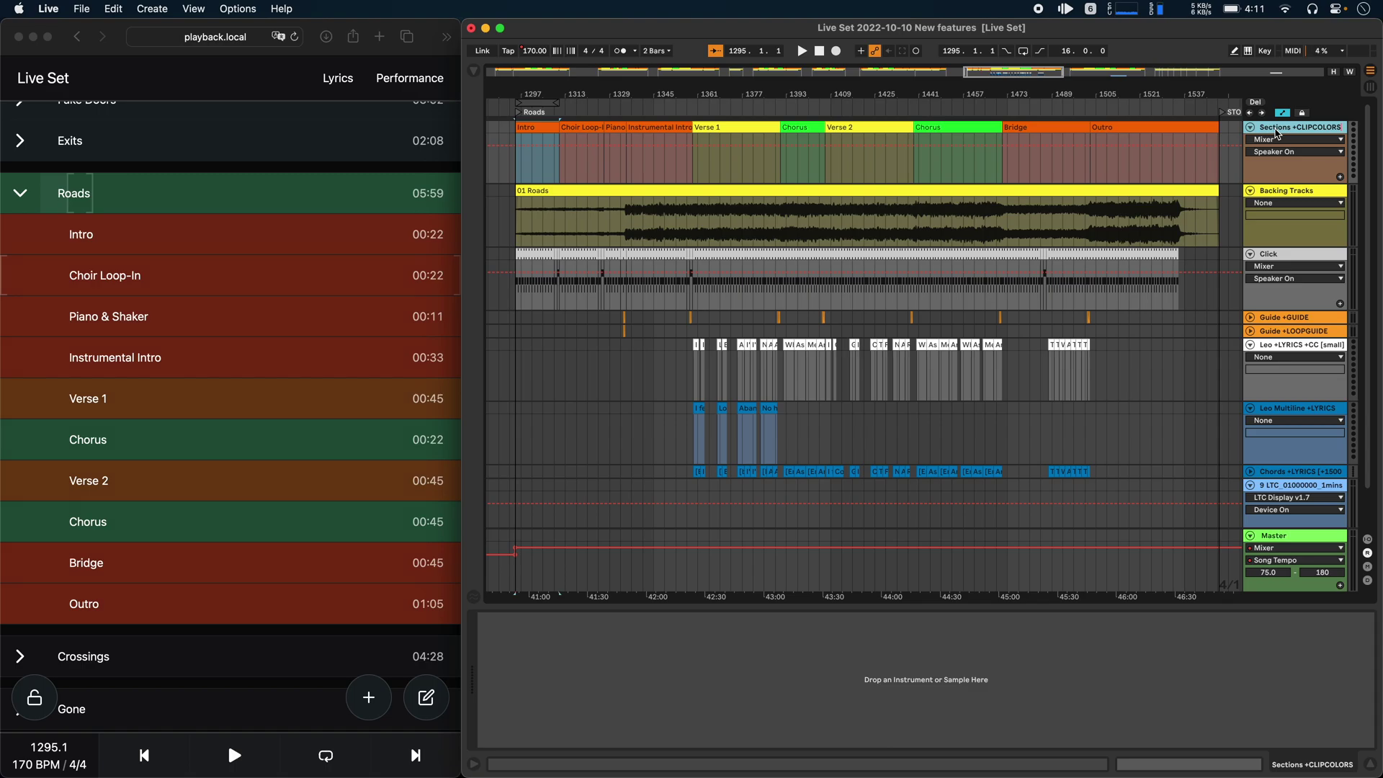
Shorten the +CLIPCOLORS flag so the track name reads "Sections +CC"
key(BackSpace)
key(BackSpace)
key(BackSpace)
key(BackSpace)
key(BackSpace)
key(BackSpace)
key(BackSpace)
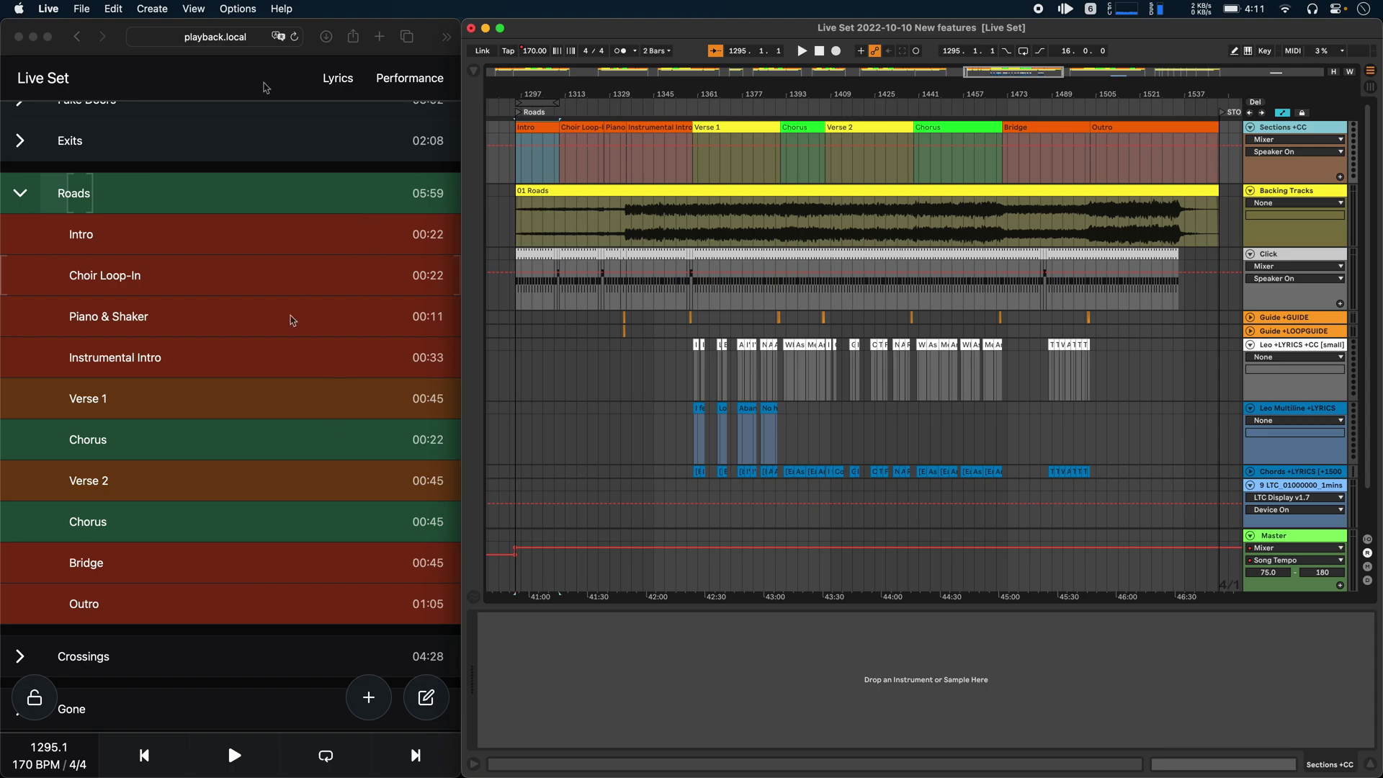
Open the lyrics view and color the first four Verse 1 clips on the Leo +LYRICS +CC track bright green
click(340, 84)
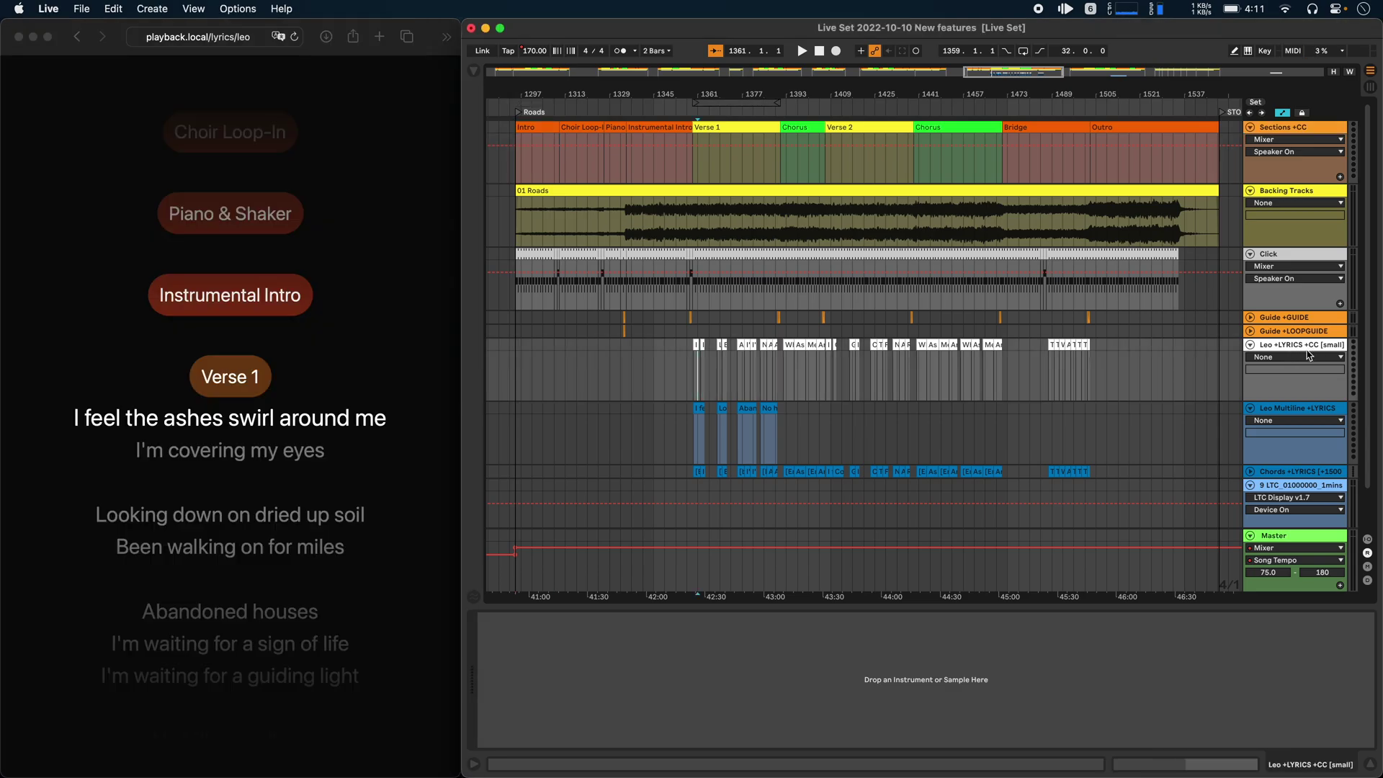
drag(695, 373, 730, 347)
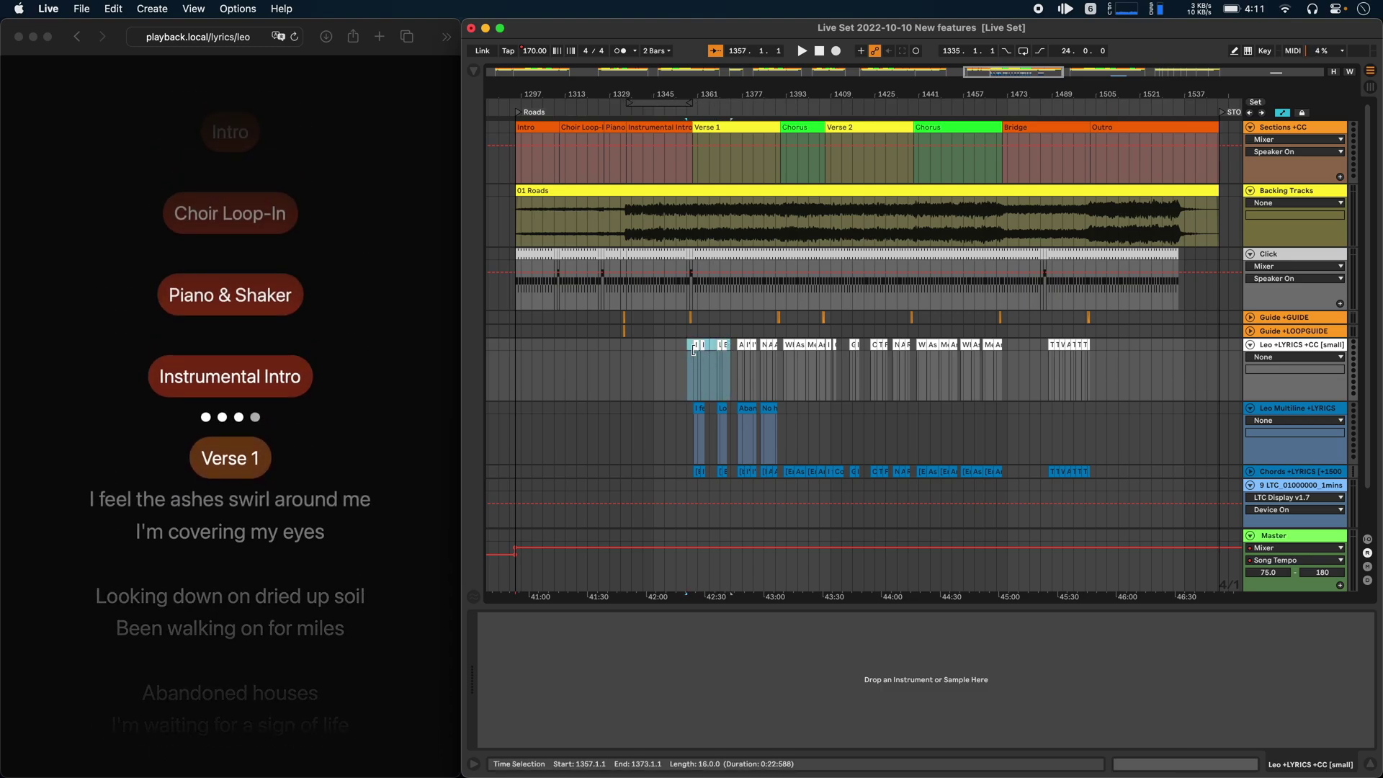
right_click(697, 347)
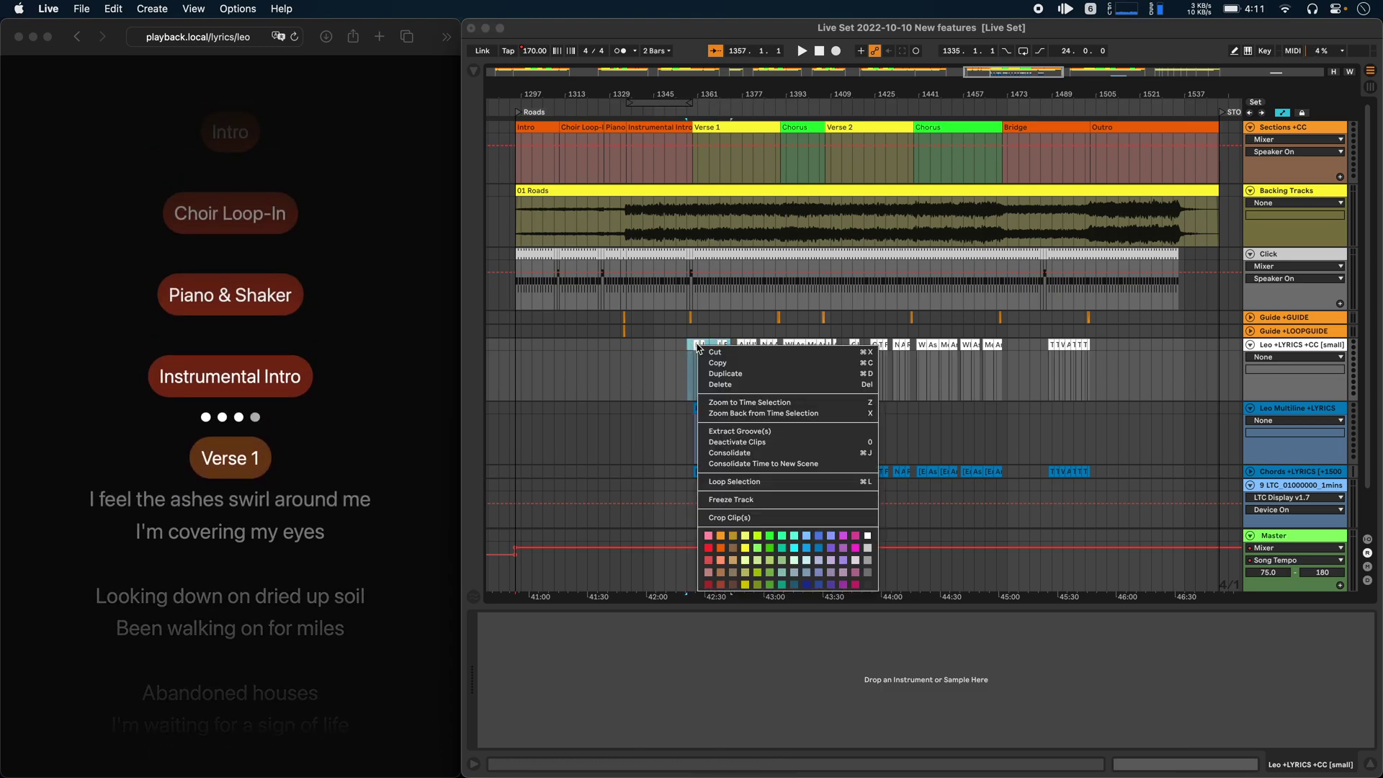
click(757, 548)
Try several other clip colors, including olive and lime, on the "I feel the ashes swirl around me" lyric clip
right_click(691, 346)
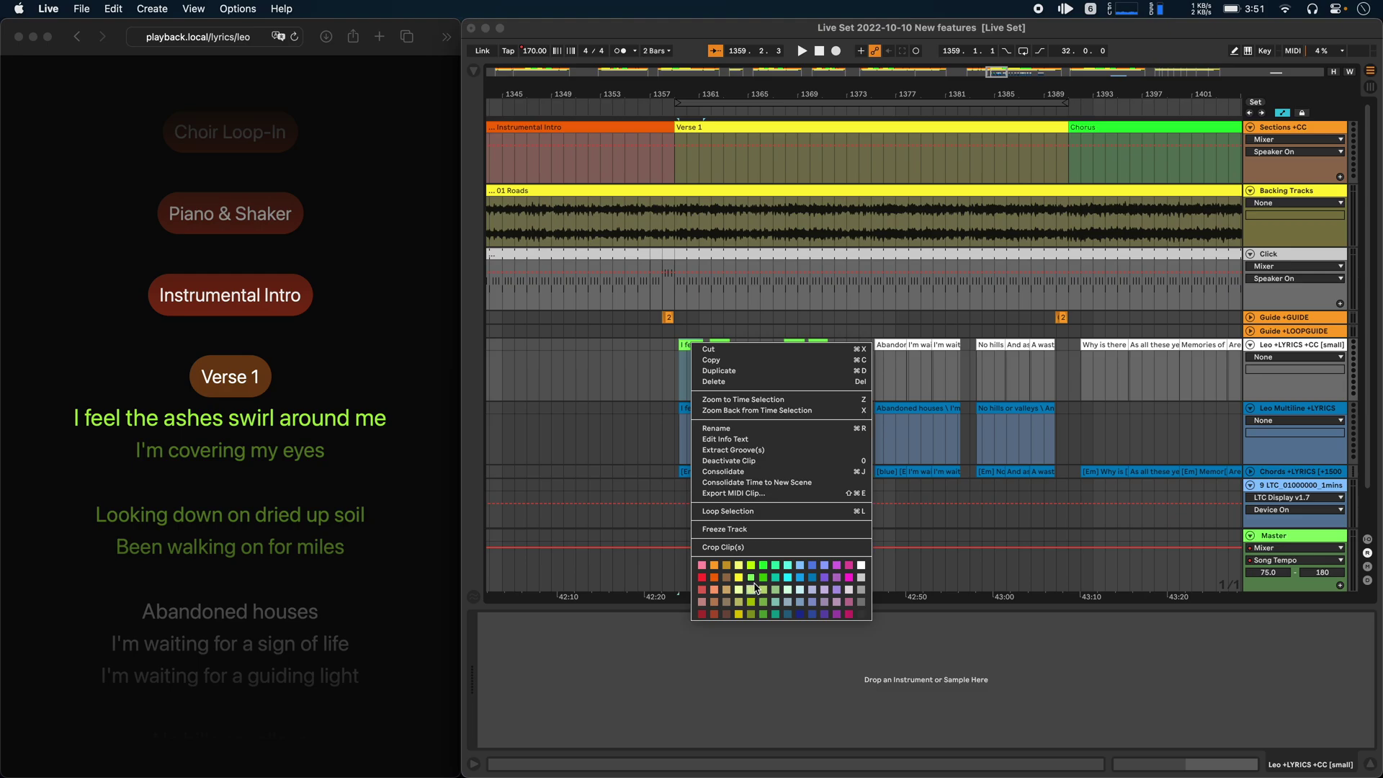
click(749, 613)
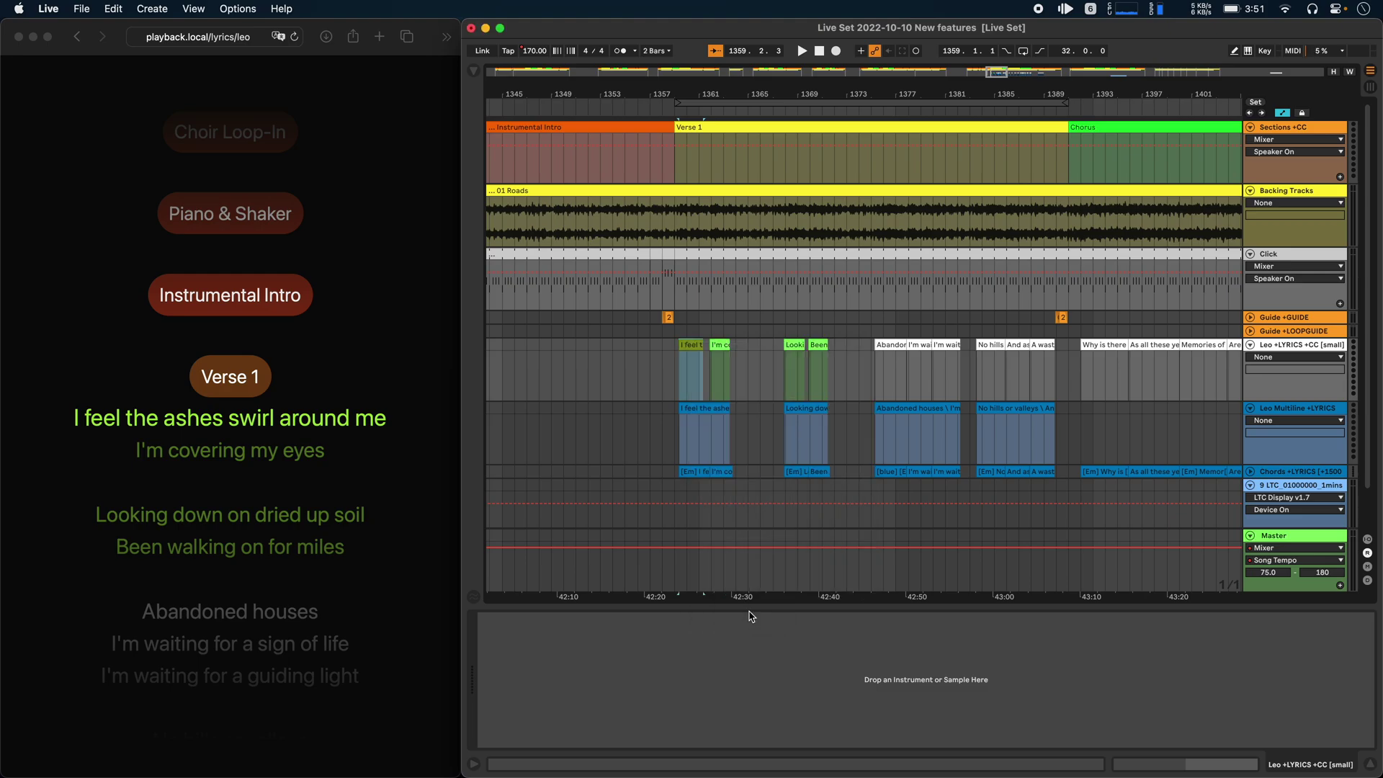
right_click(685, 350)
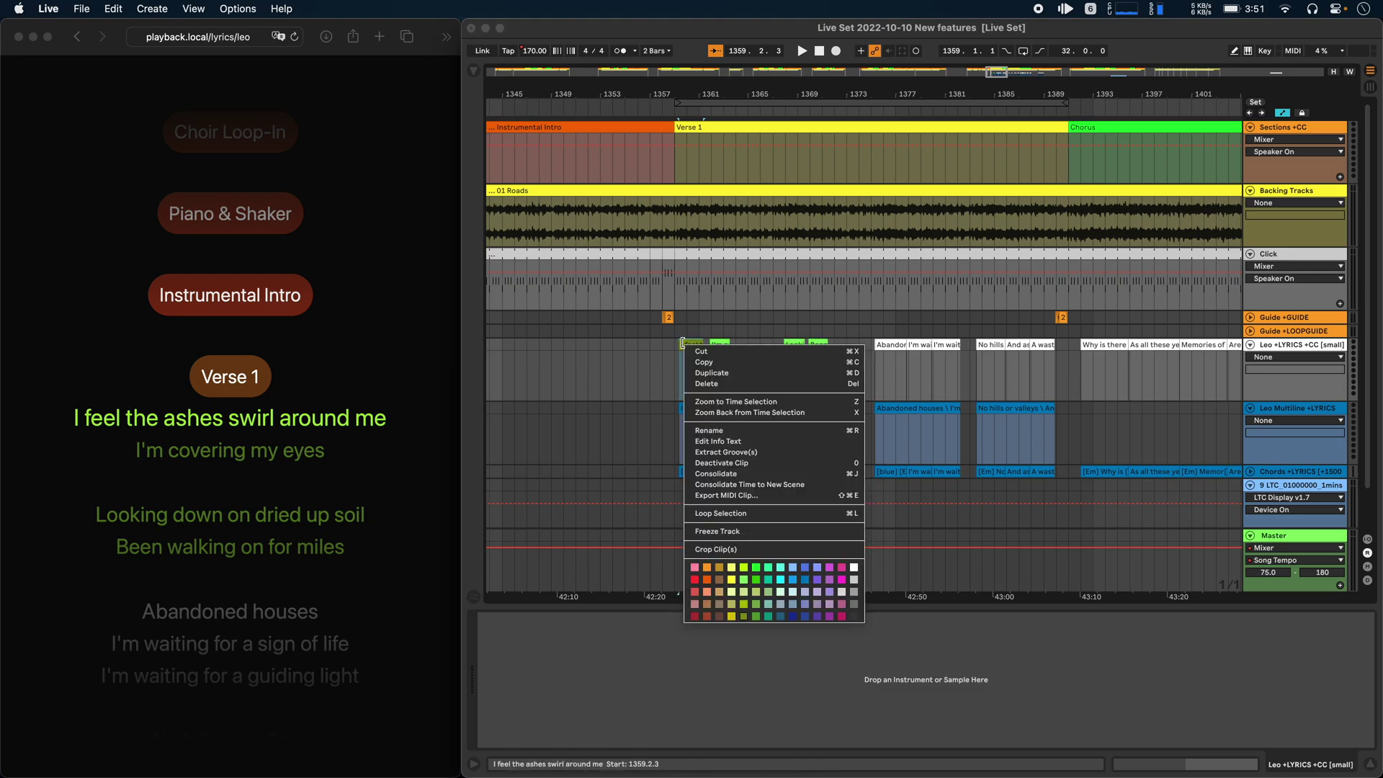
click(744, 568)
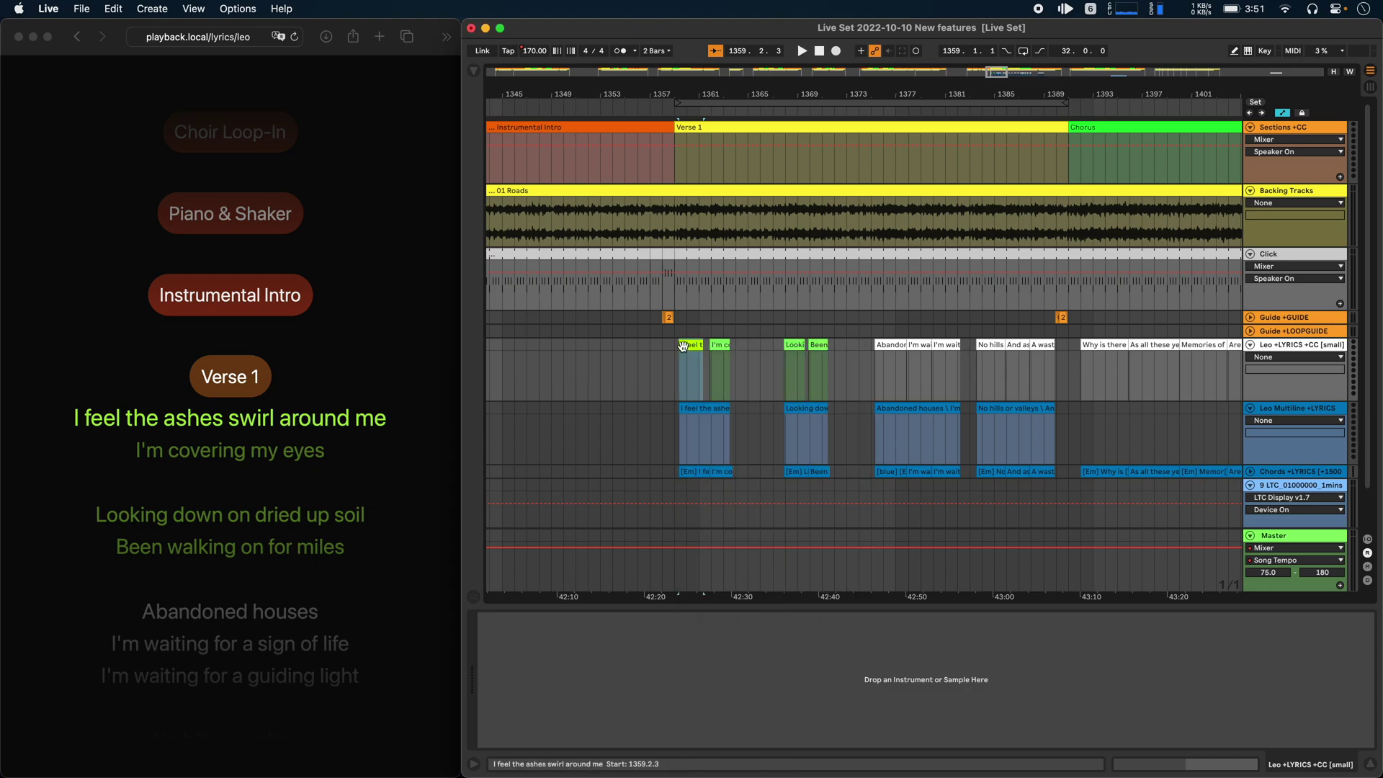
right_click(683, 346)
click(749, 586)
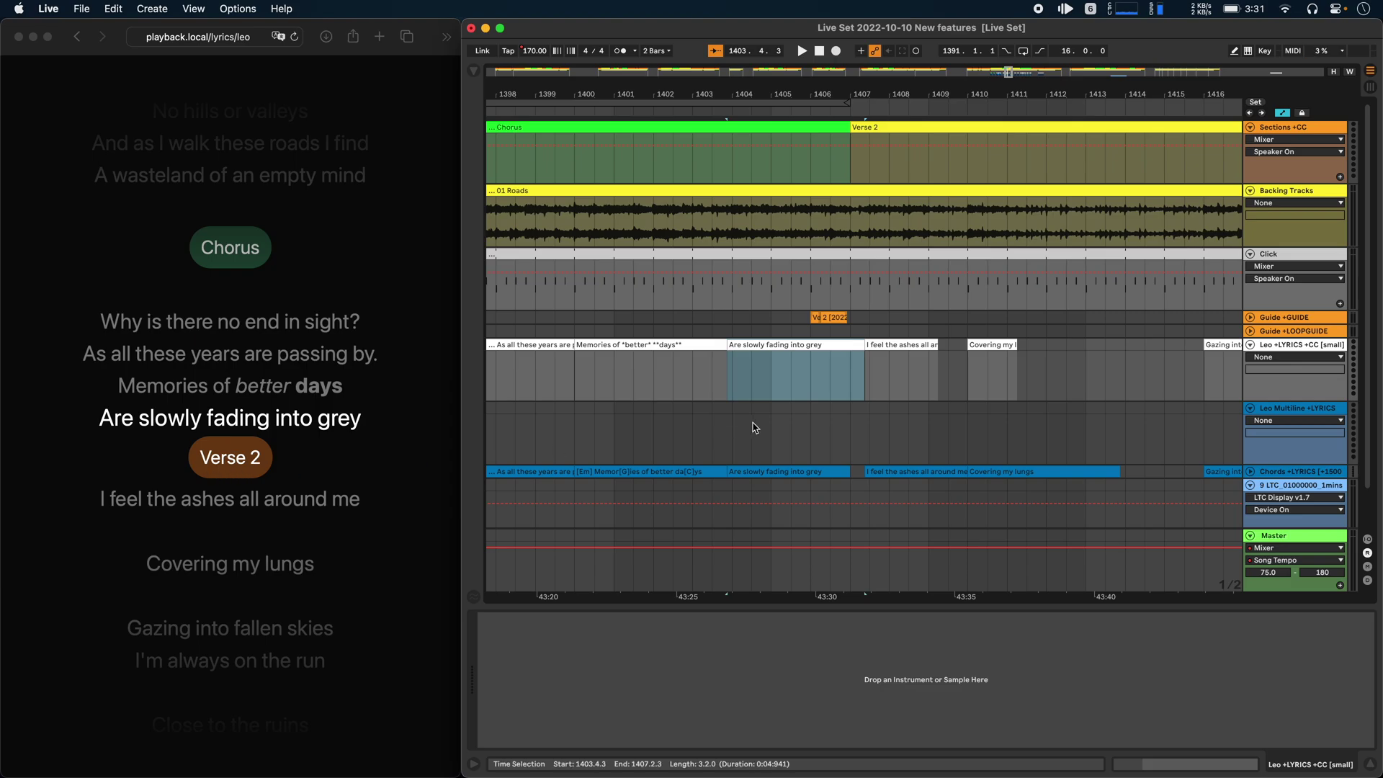
Prefix the "Are slowly fading into grey" lyric clip's name with [>] and try [<] in its place
key(super+r)
key(Left)
text([)
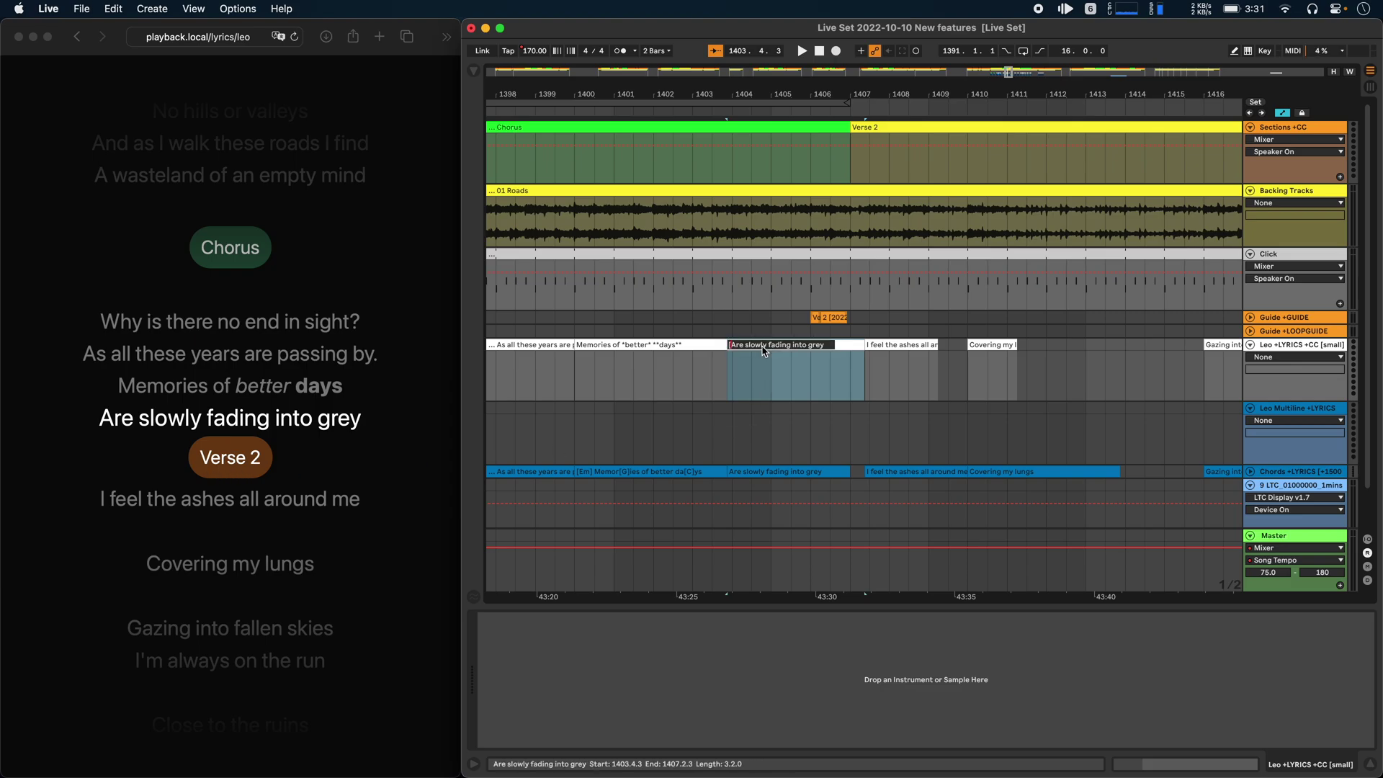
text(>])
key(Return)
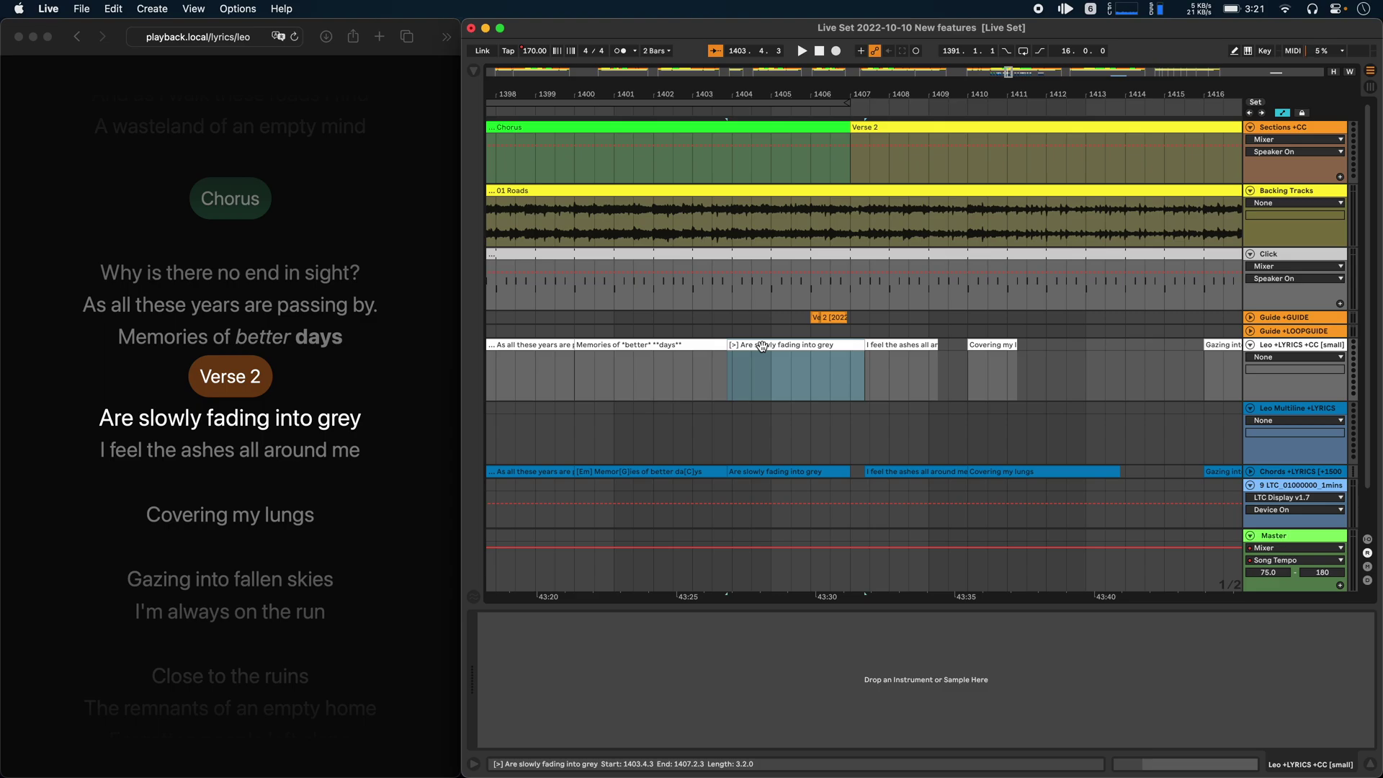
key(super+r)
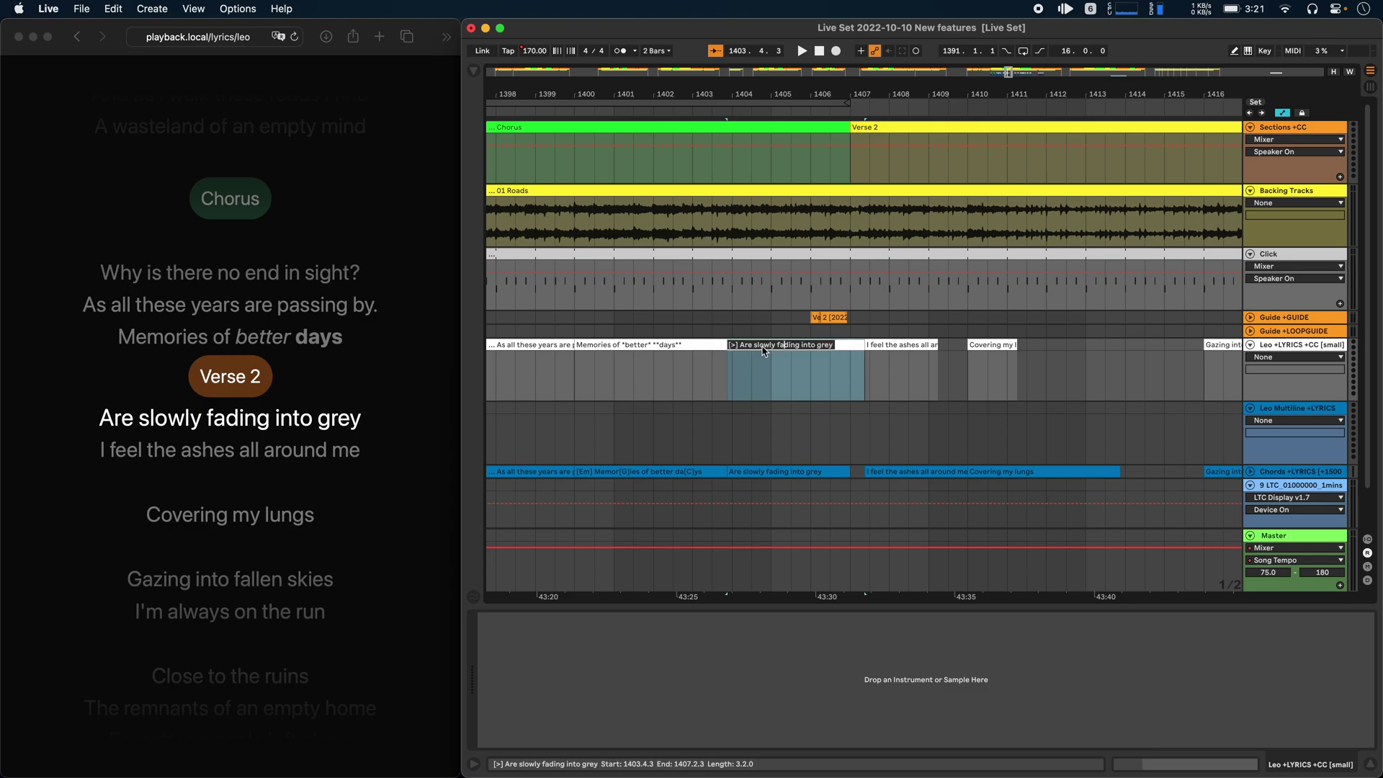
click(765, 351)
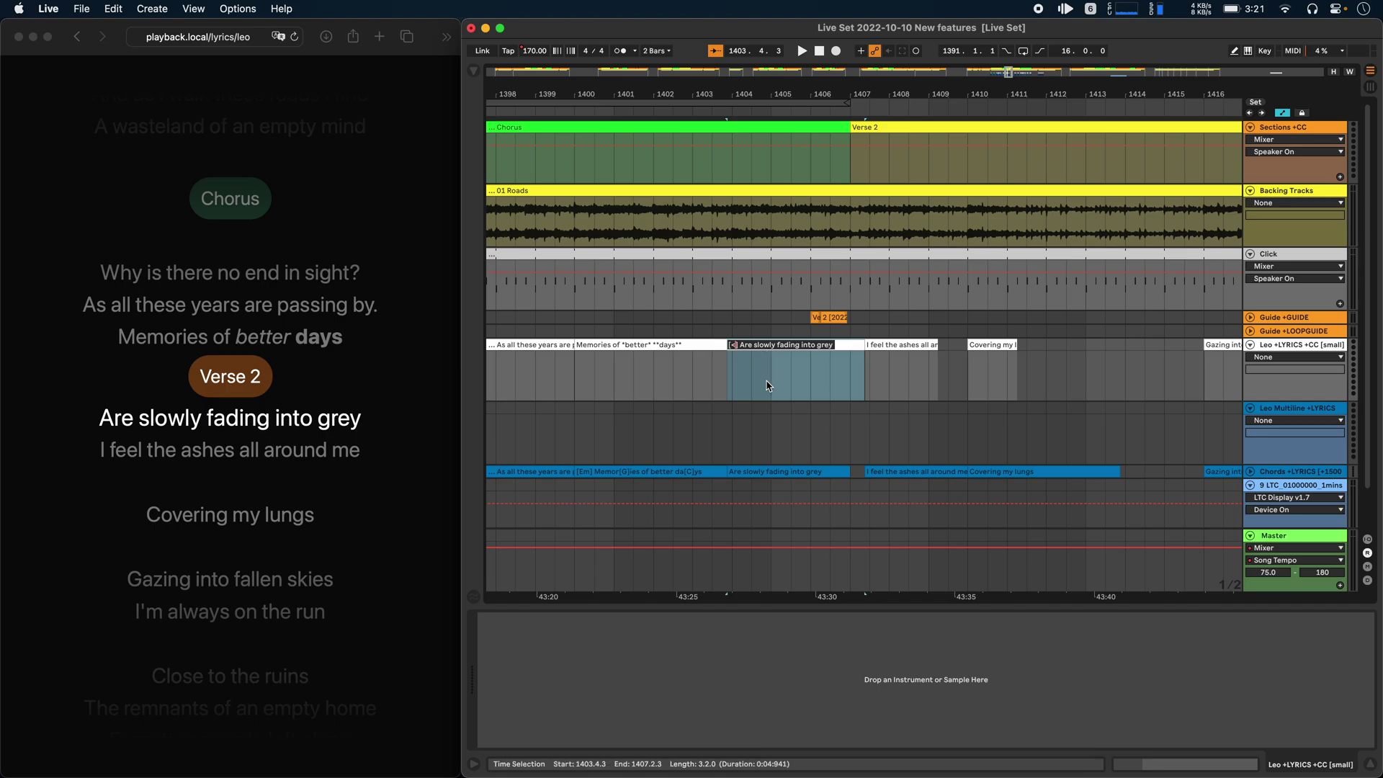
Switch to Safari and show the second and third lyrics tracks in the lyrics view
click(435, 33)
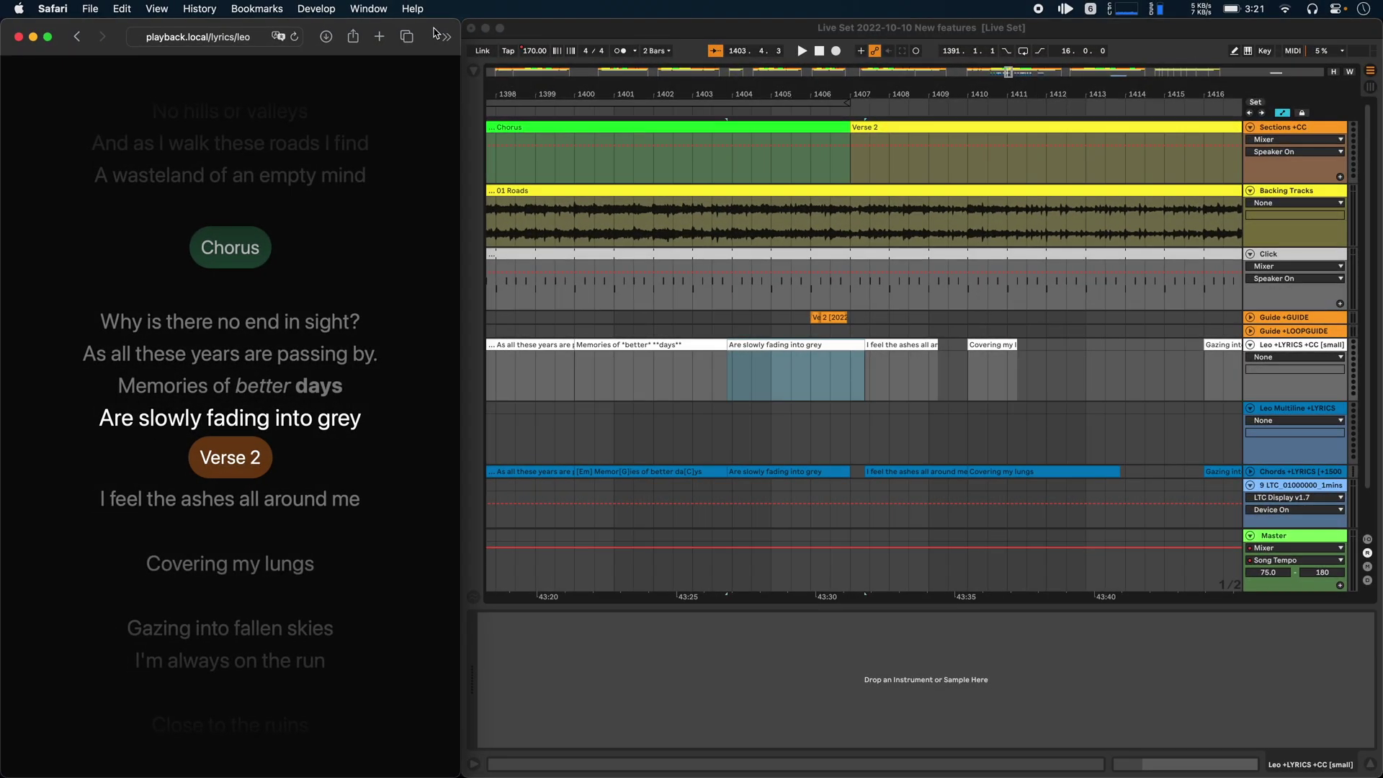
key(2)
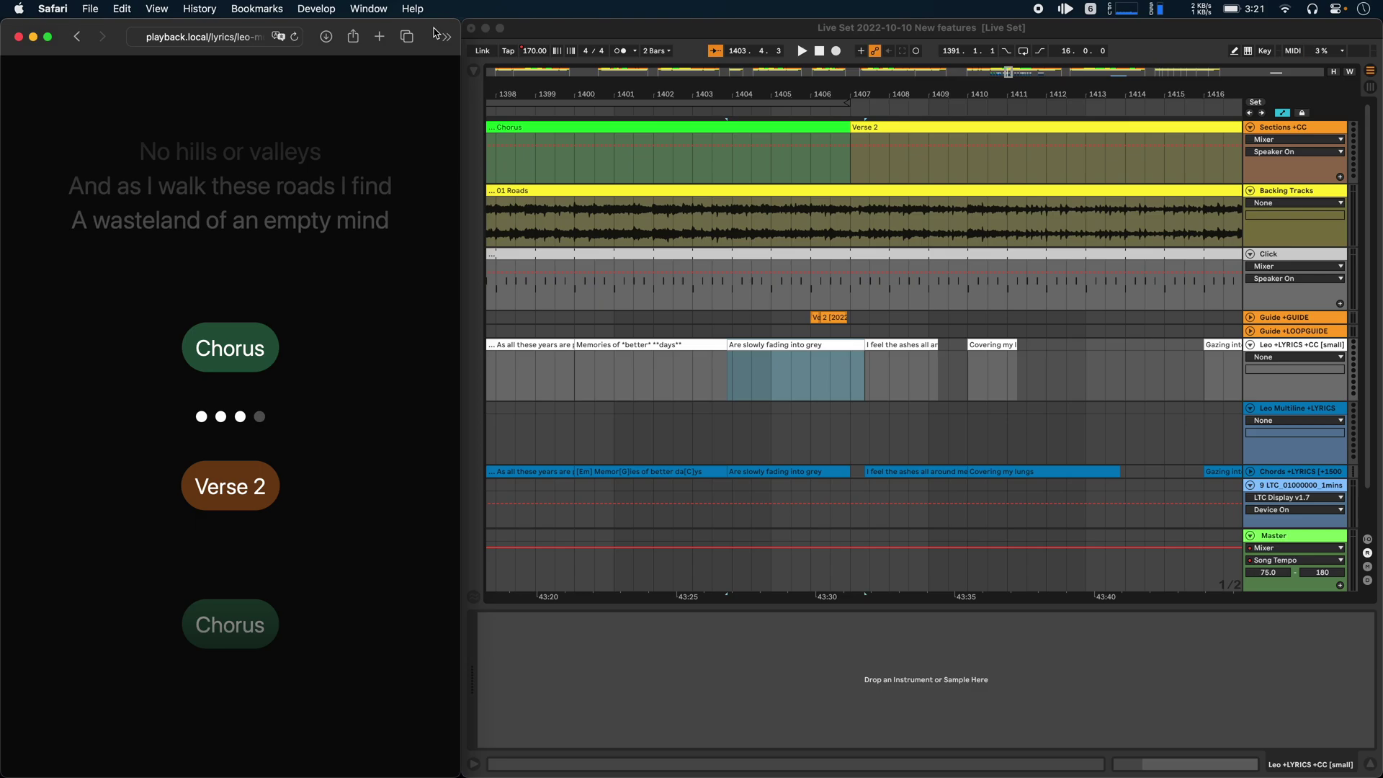
key(3)
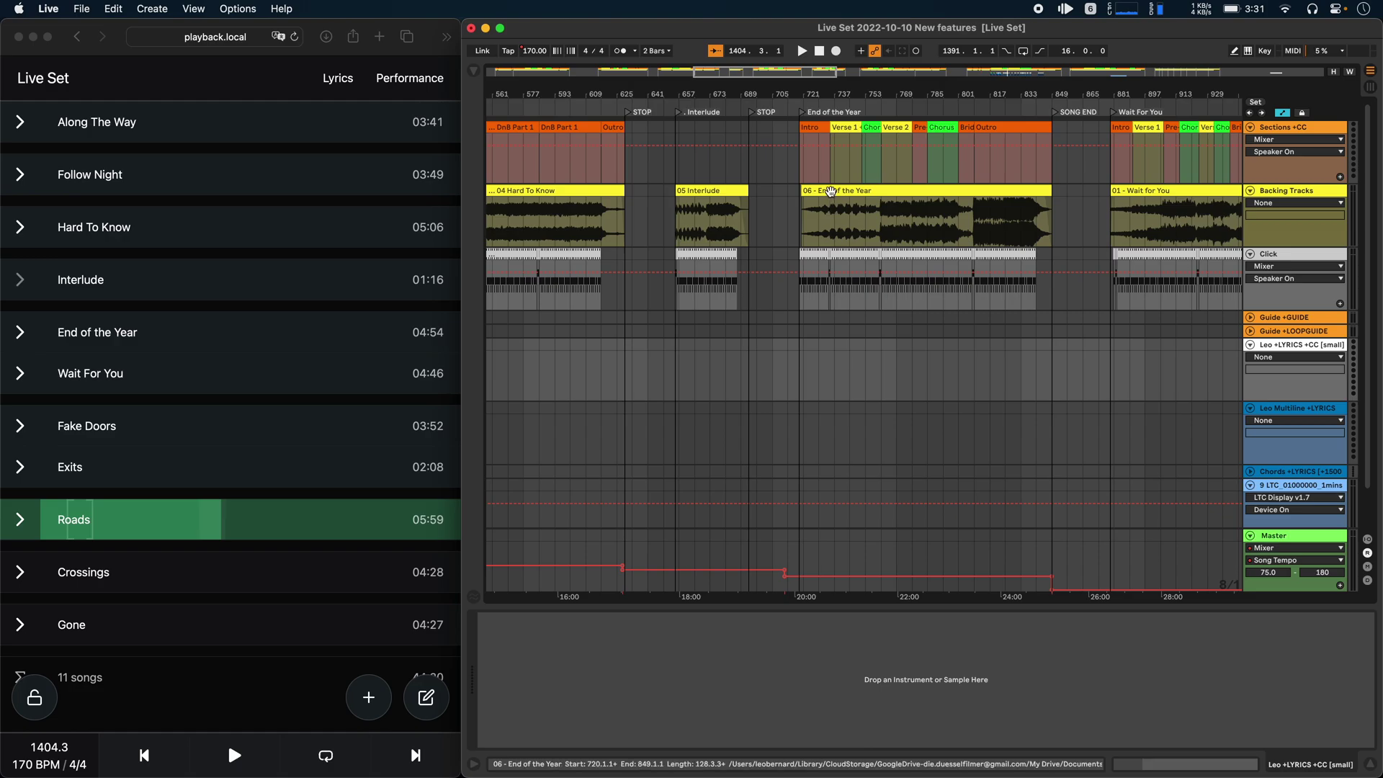
Jump to End of the Year and toggle on its stop at the song's end in the setlist editor
click(832, 116)
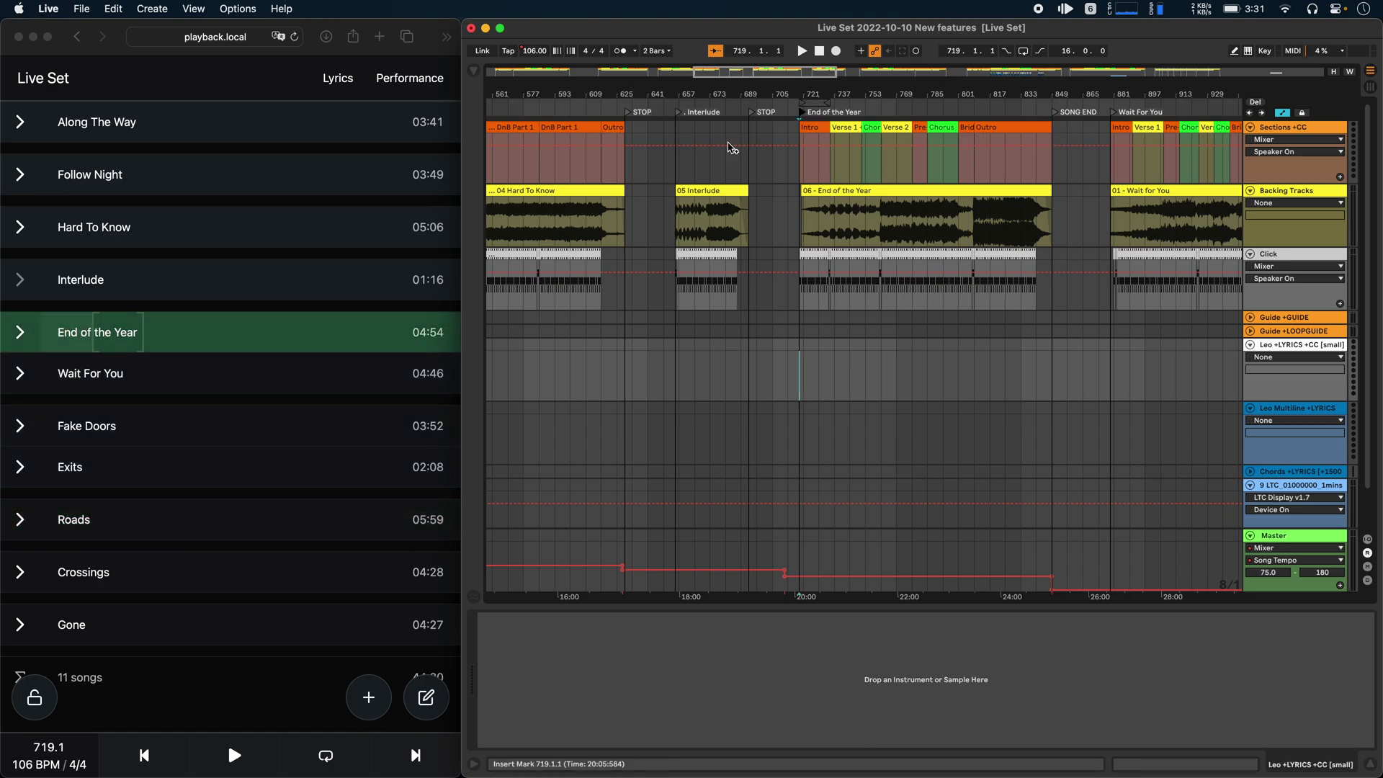
click(297, 78)
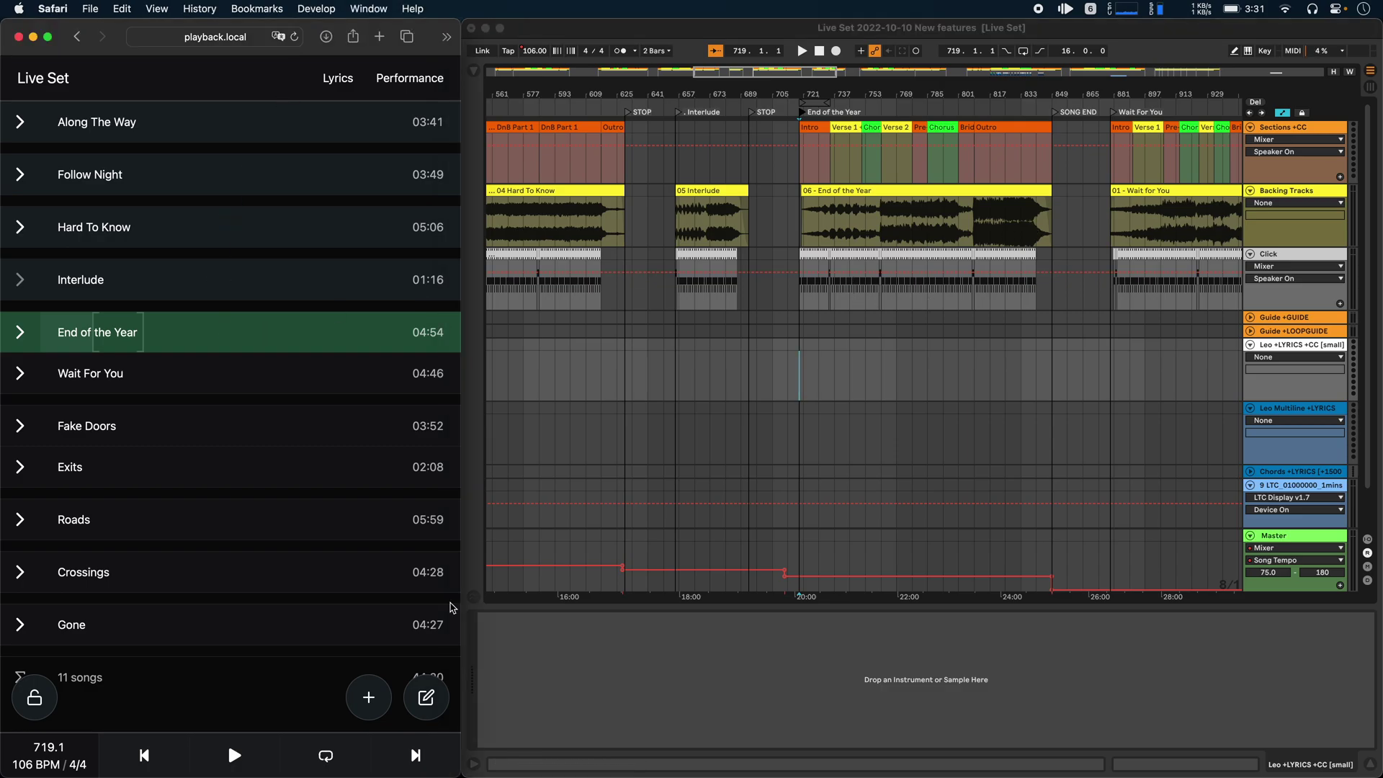
click(426, 699)
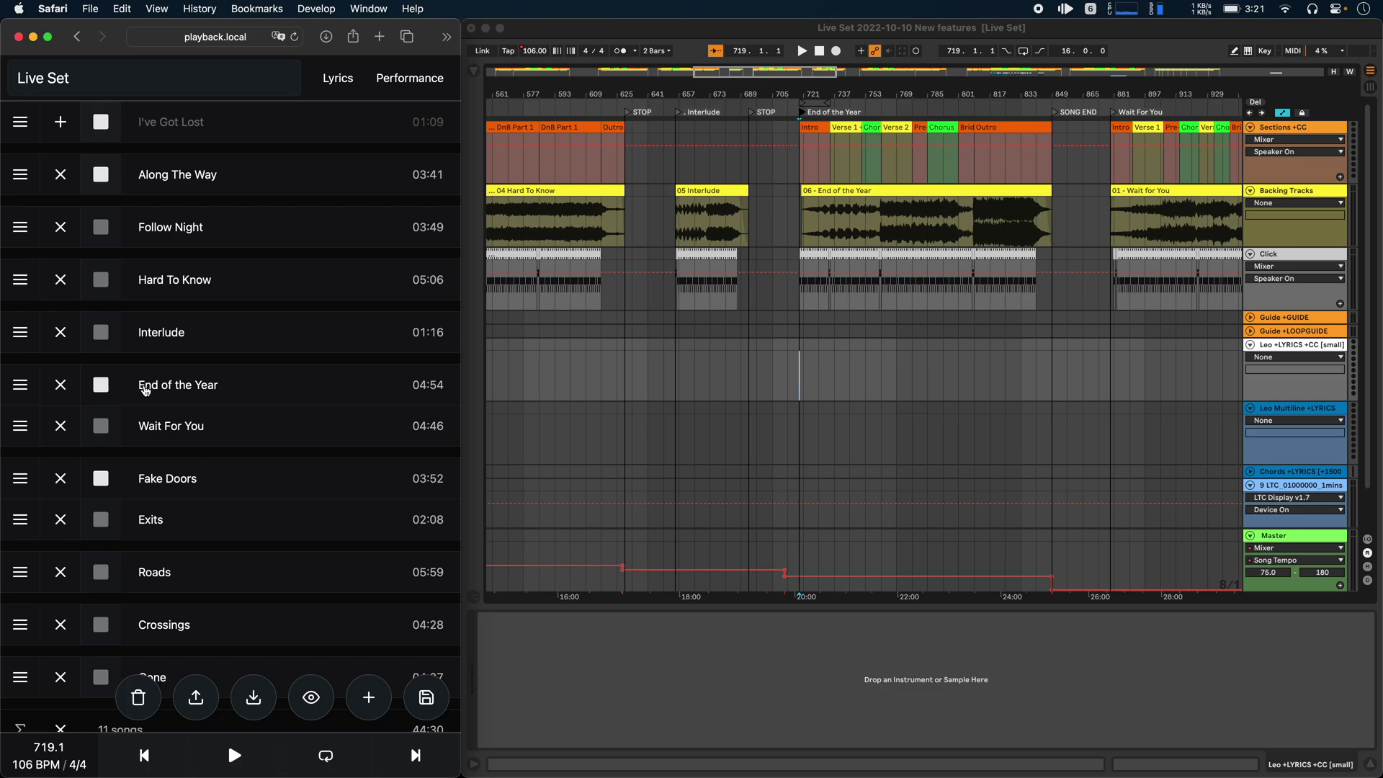
click(103, 386)
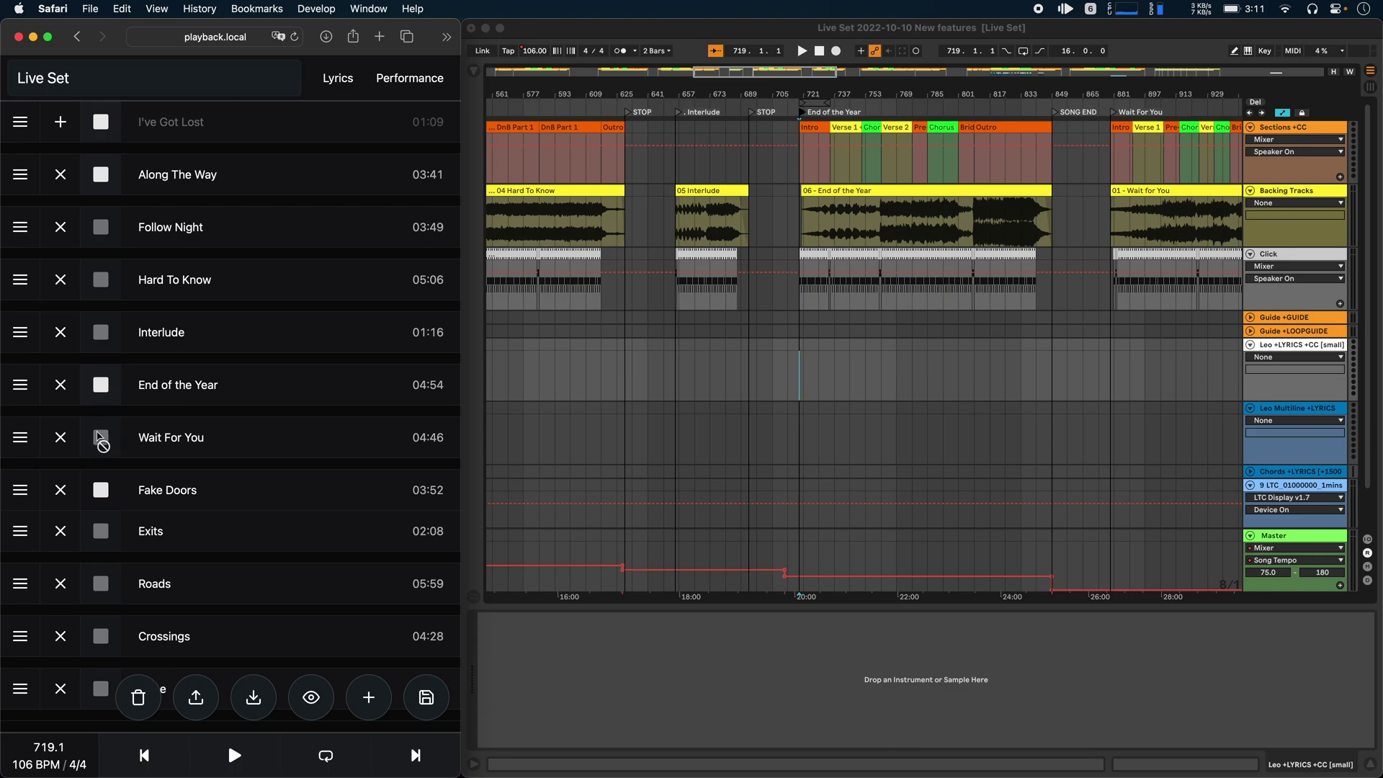
mouse_move(104, 439)
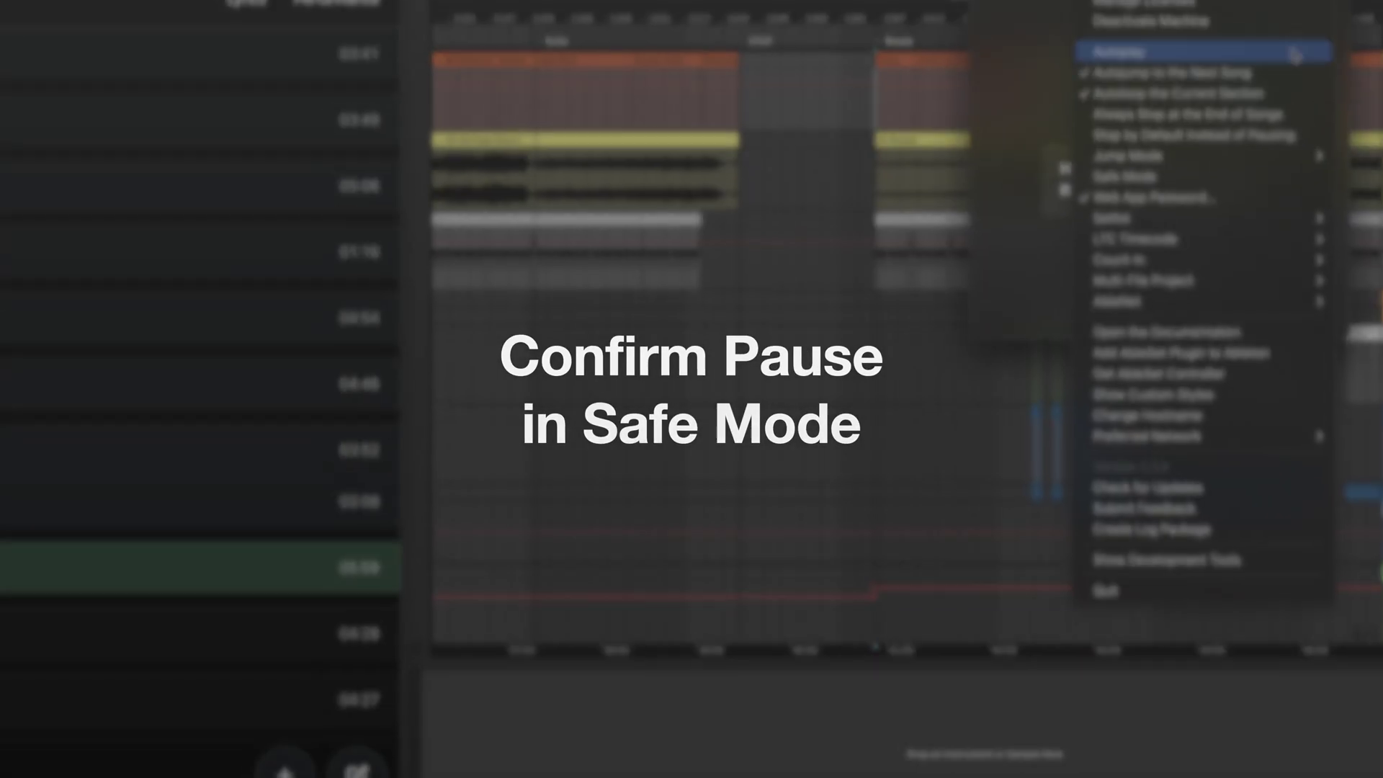
Enable Safe Mode in the AbleSet app's options and return to the setlist in Safari
mouse_move(1122, 214)
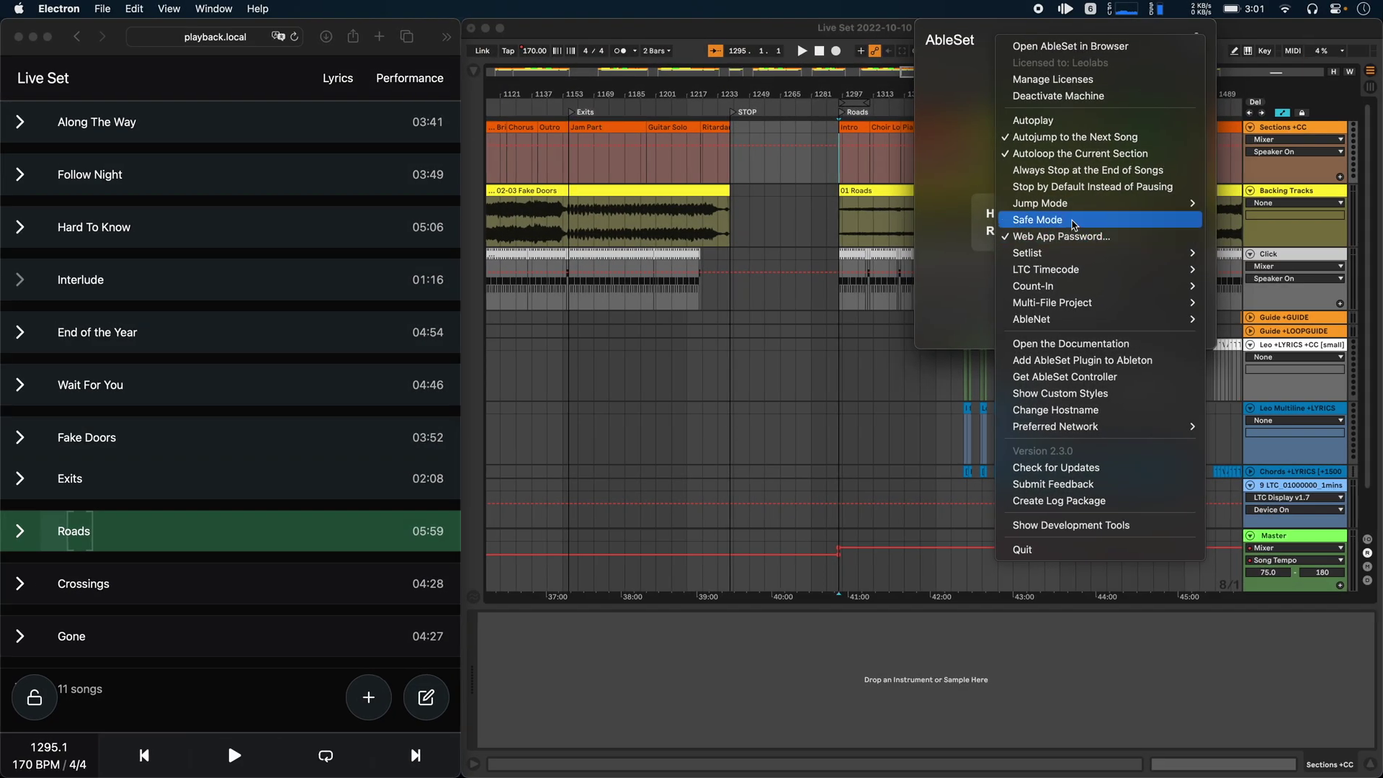
click(1073, 219)
click(288, 691)
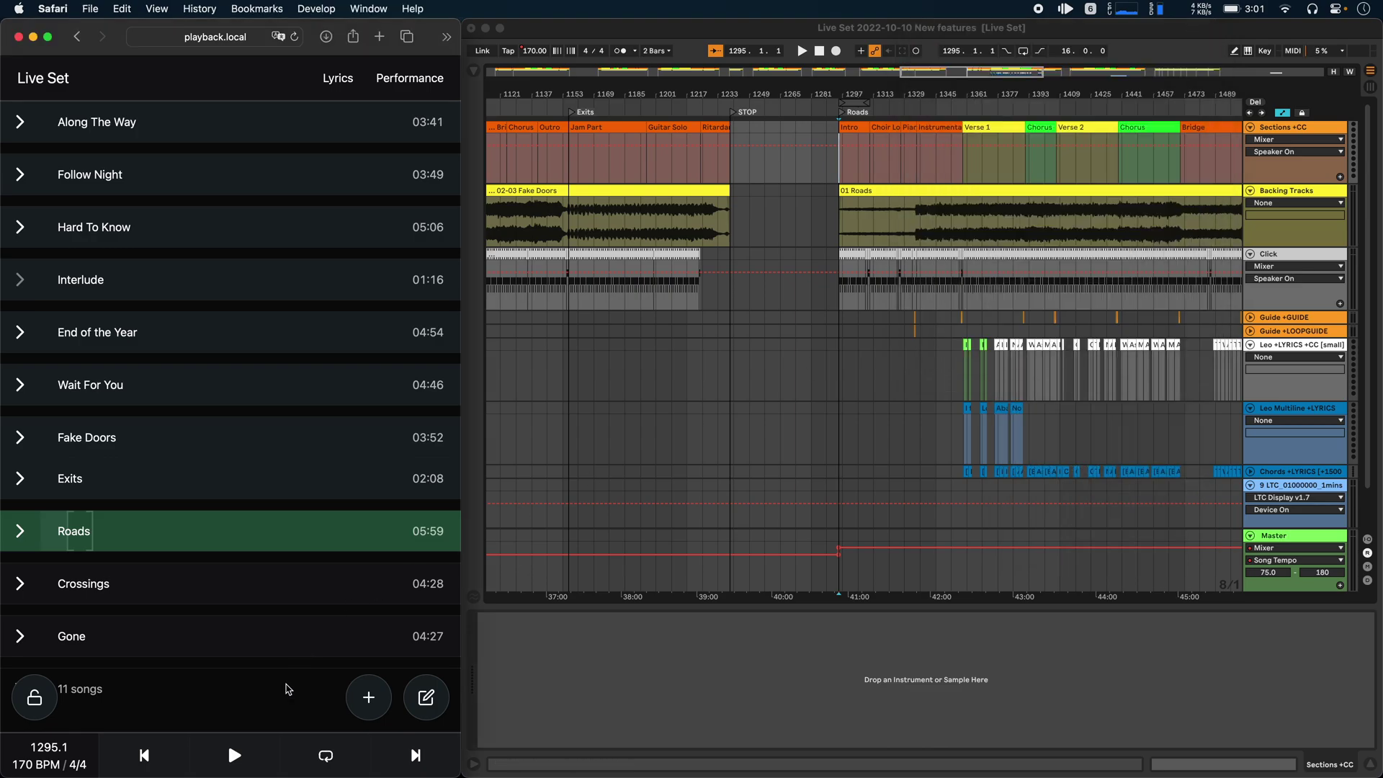
Start playback of Roads from the setlist page and pause it, confirming the pause
click(234, 755)
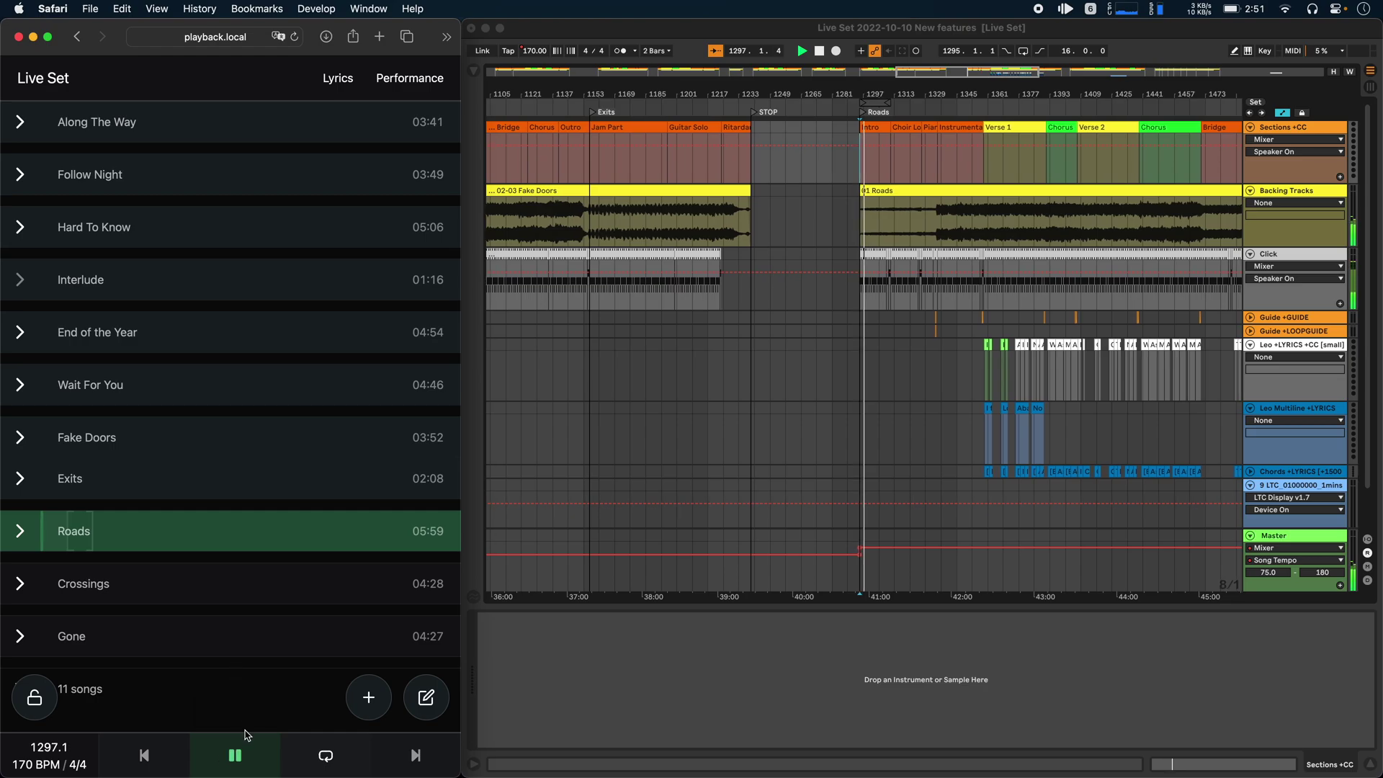
click(235, 756)
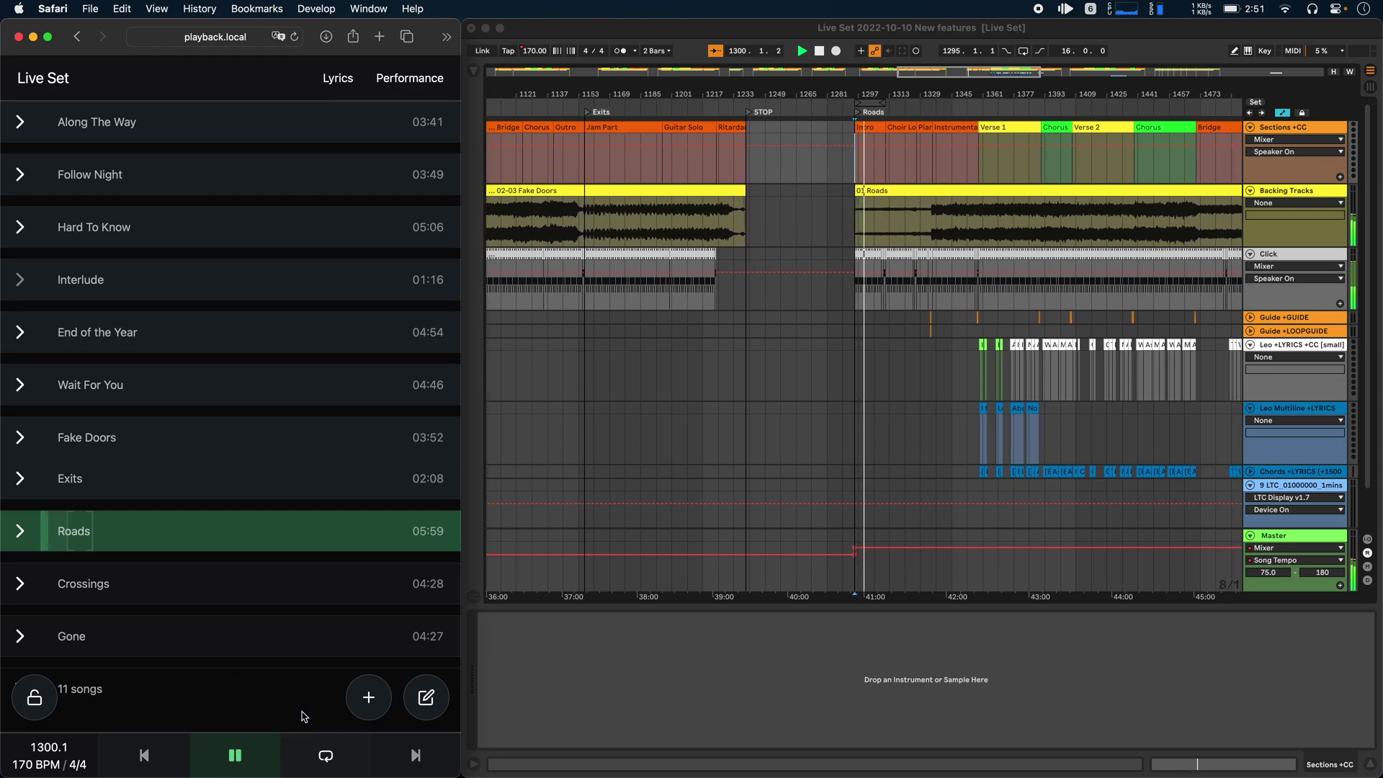
click(249, 762)
click(249, 762)
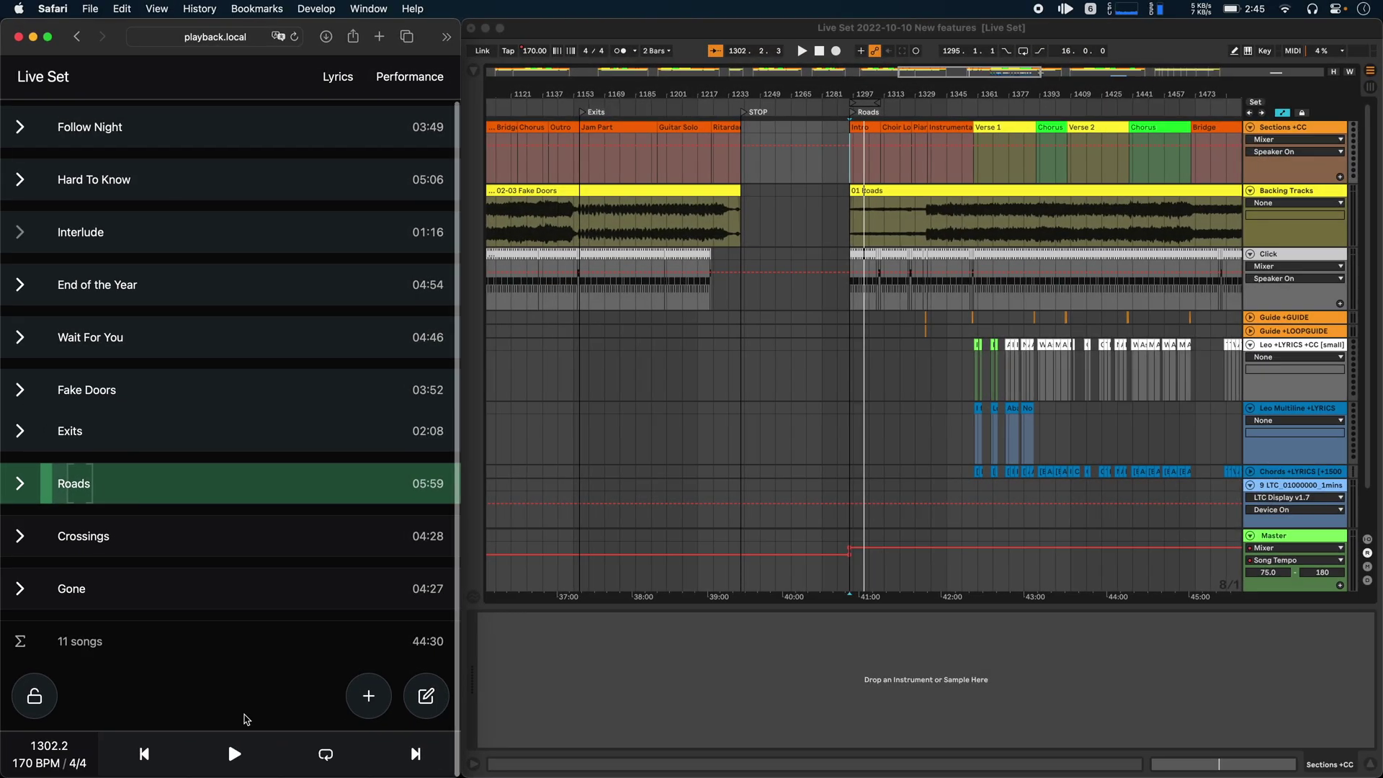
Expand Roads in the setlist to show its sections and jump to the STOP locator ahead of it
click(24, 490)
scroll(154, 569, down, 3)
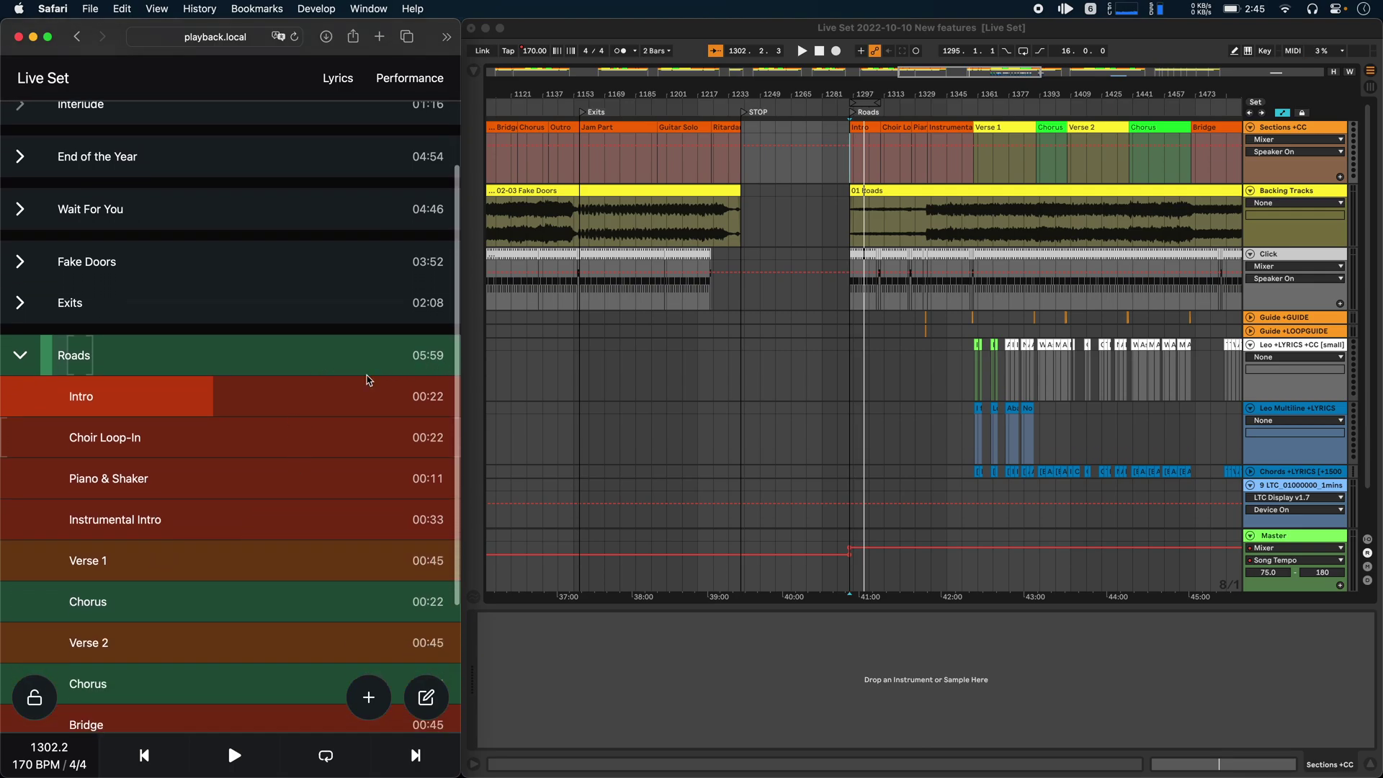
scroll(367, 380, down, 5)
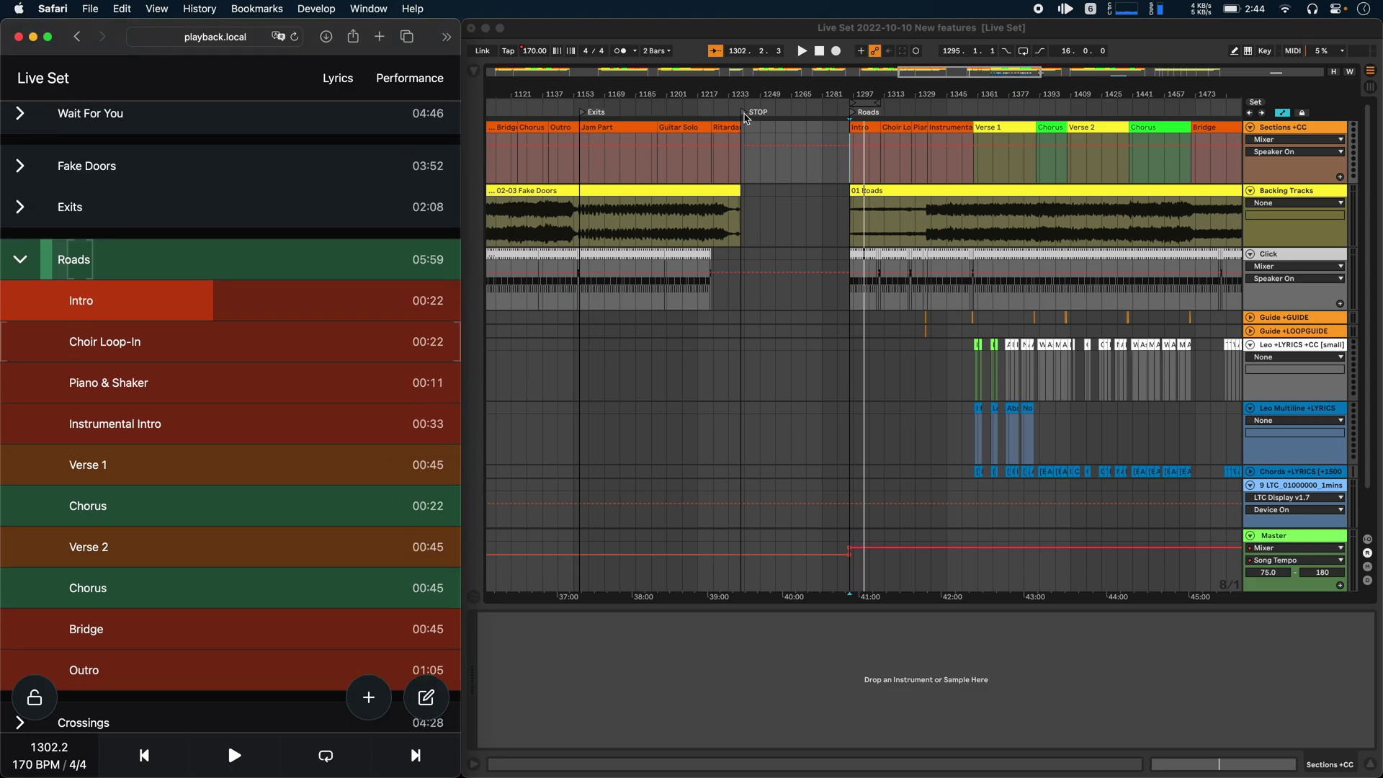
click(744, 117)
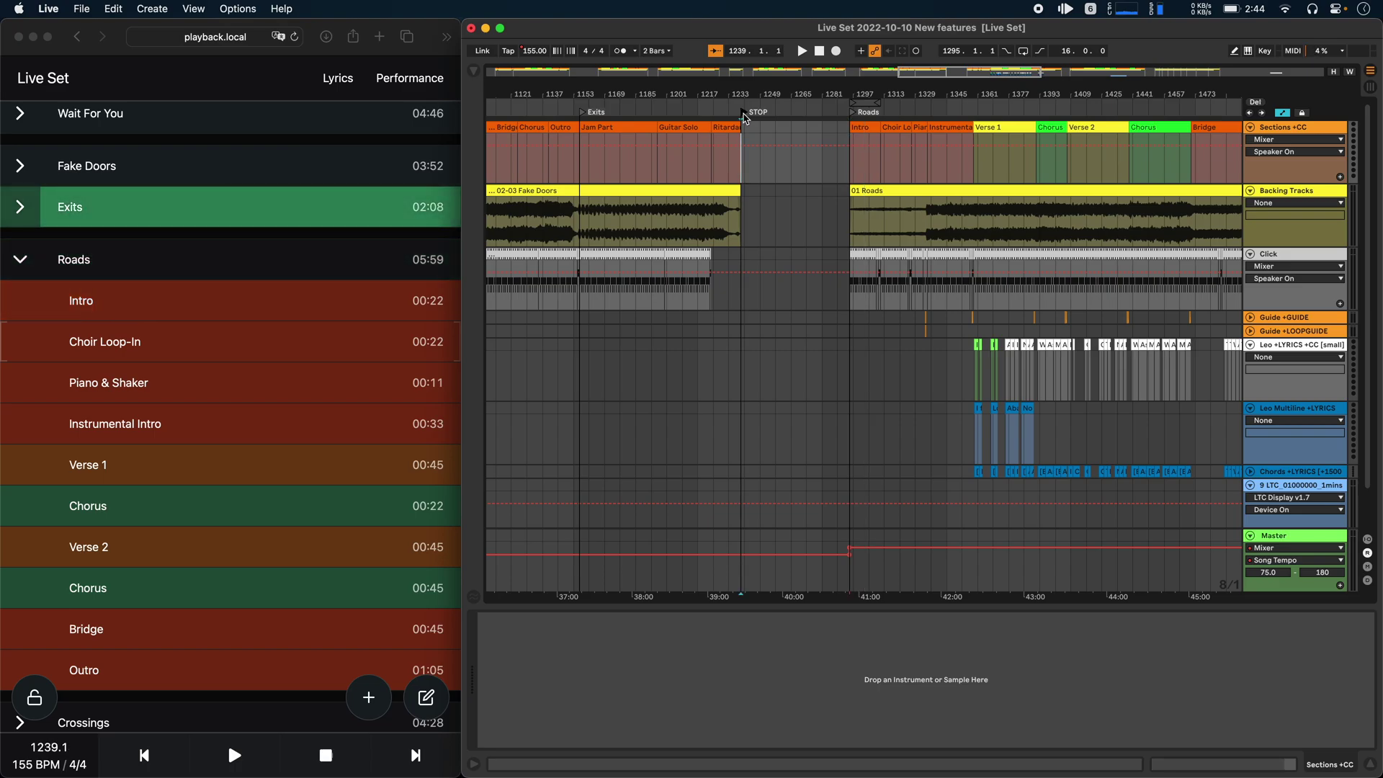
mouse_move(744, 113)
mouse_down()
mouse_move(788, 113)
mouse_move(744, 115)
mouse_up()
Move the insert mark to bar 1305 in the Roads Intro and try lowering the master track's tempo automation
click(869, 432)
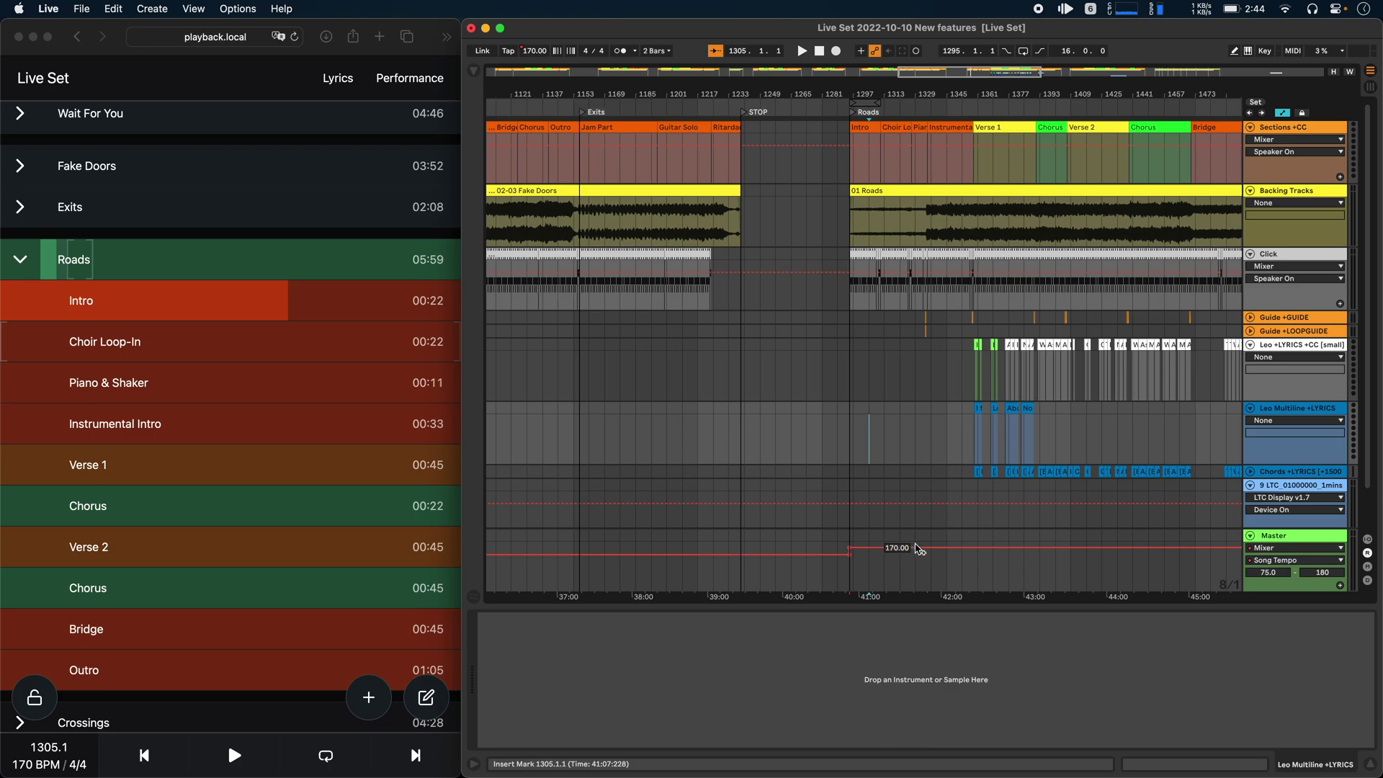
click(940, 551)
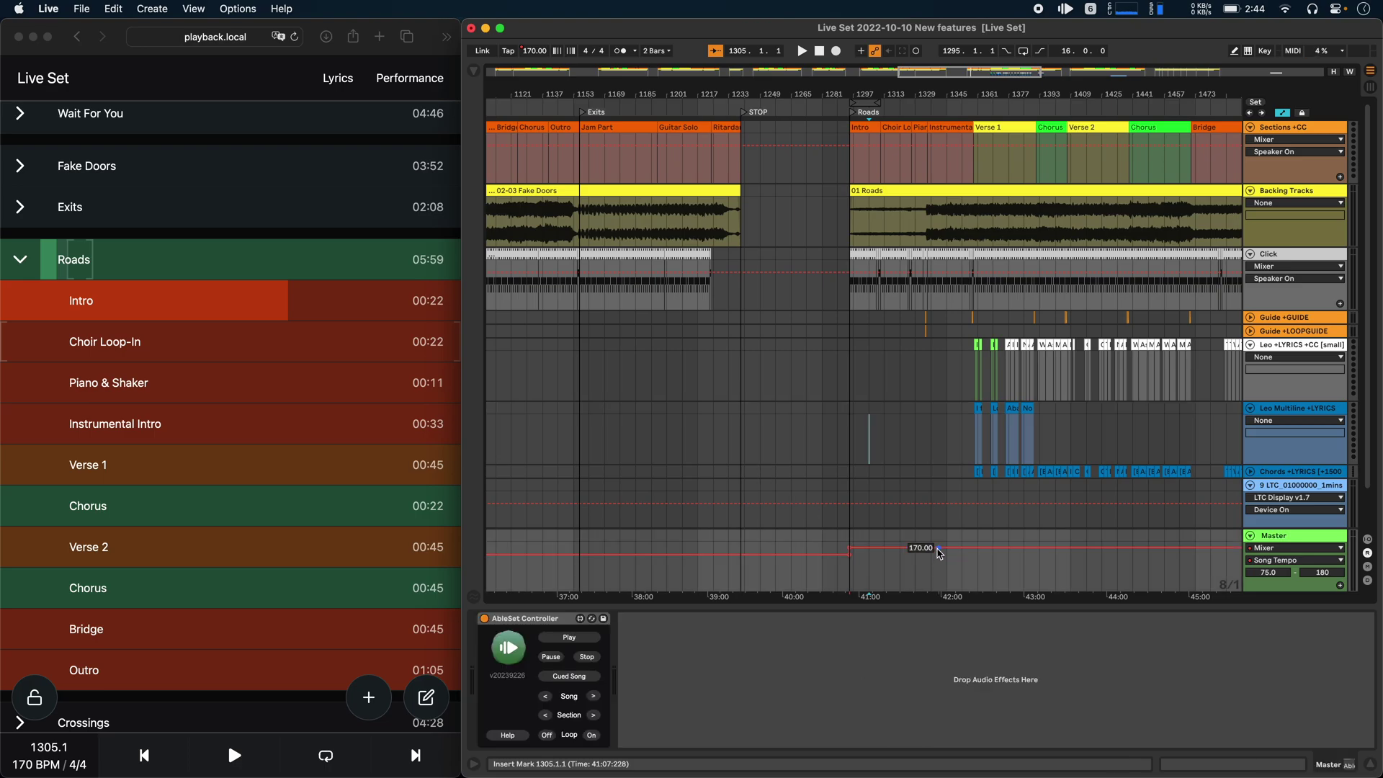
drag(939, 549, 939, 569)
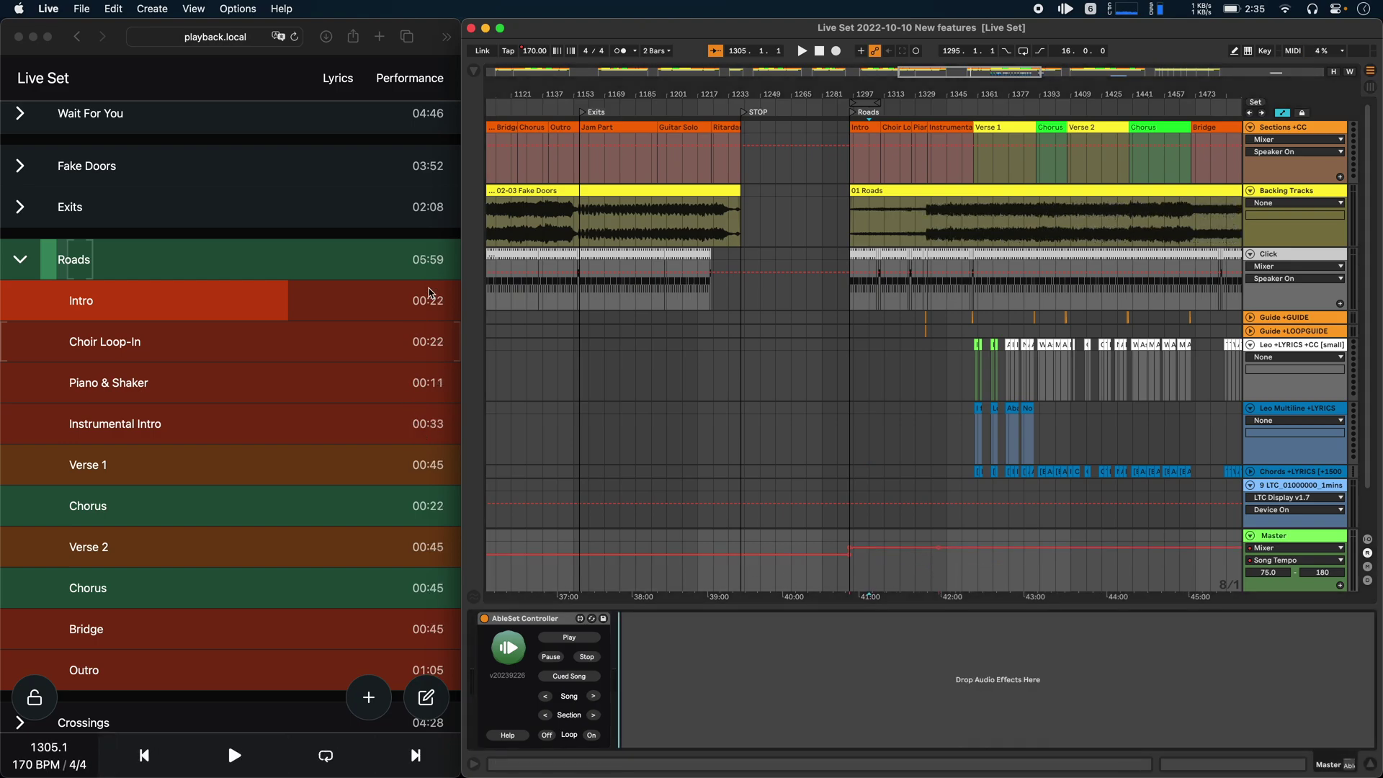
Choose the Multi-File Live Set Project folder as the multi-file project in the AbleSet app's options
click(1066, 9)
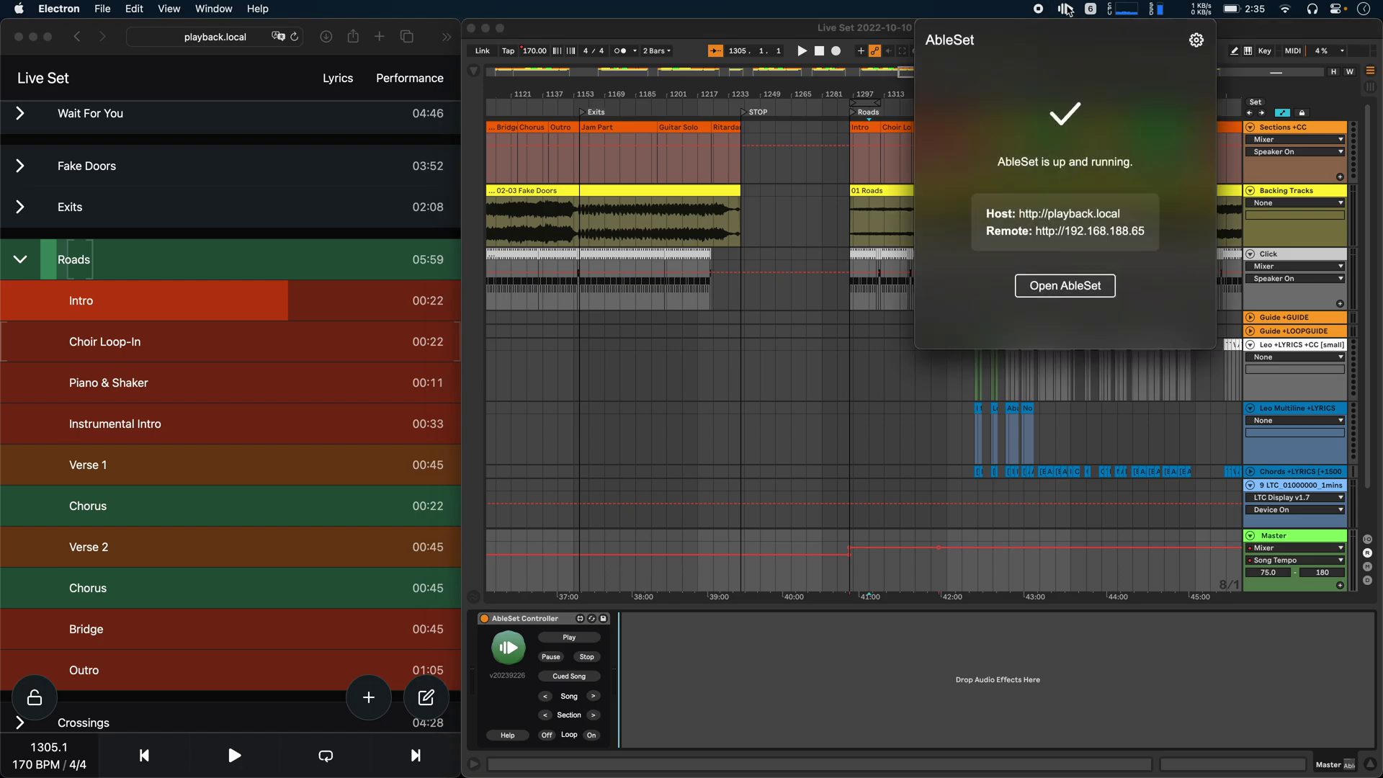
click(1194, 41)
mouse_move(1095, 306)
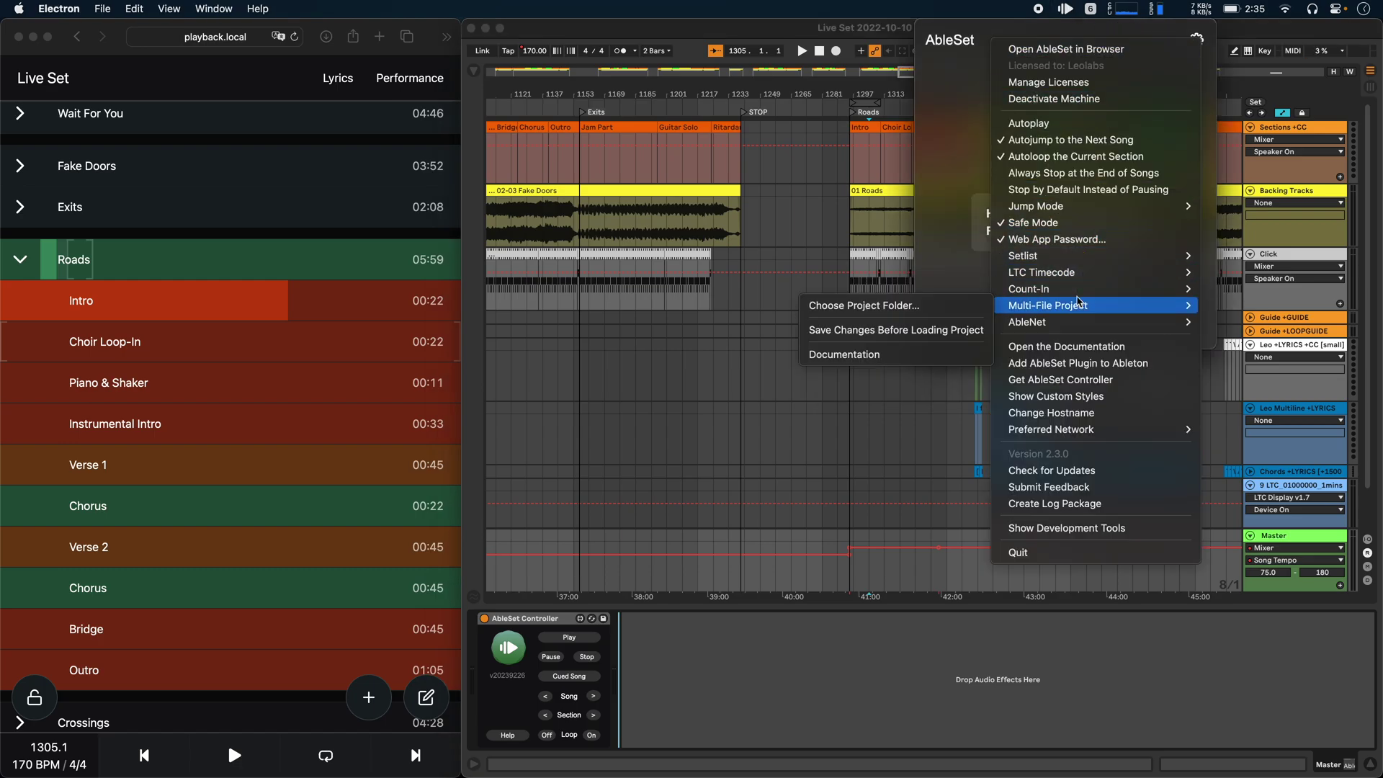
click(965, 310)
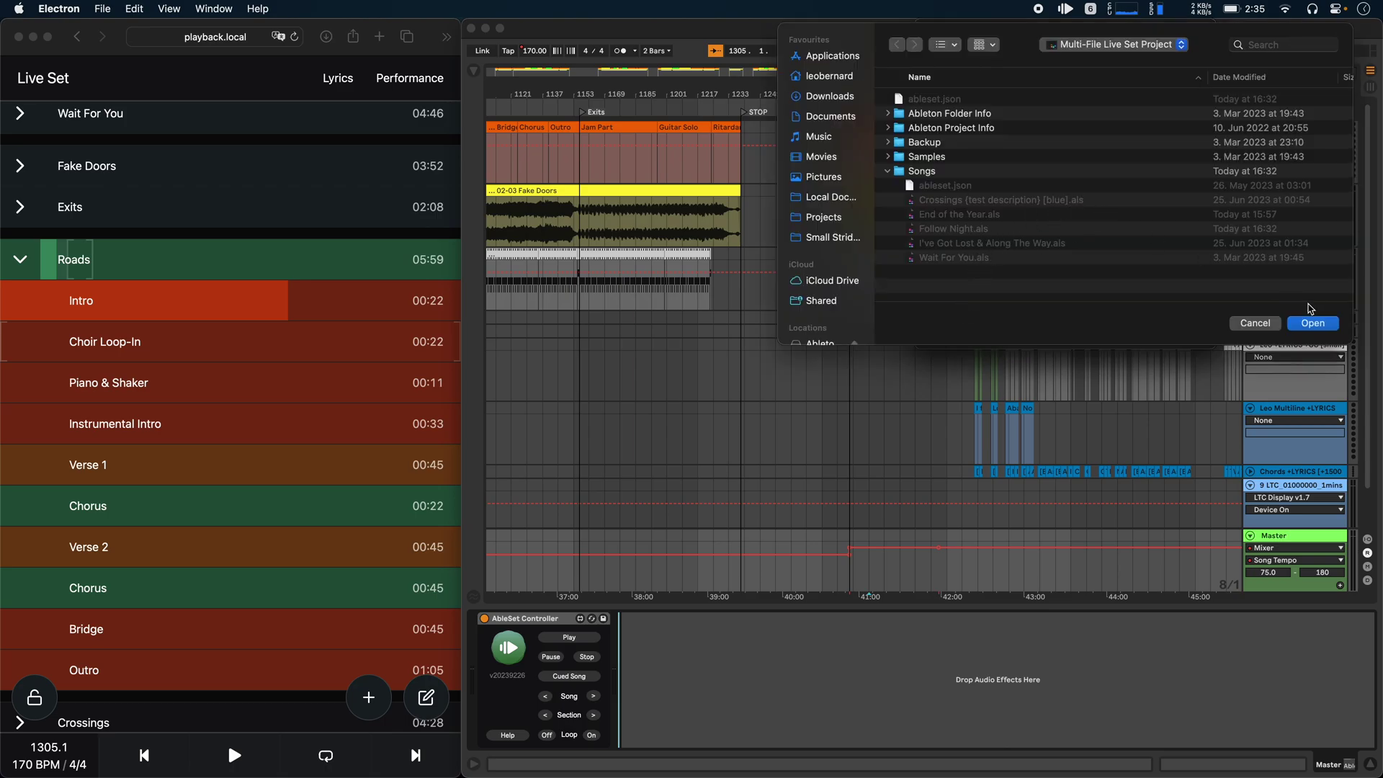
click(1309, 323)
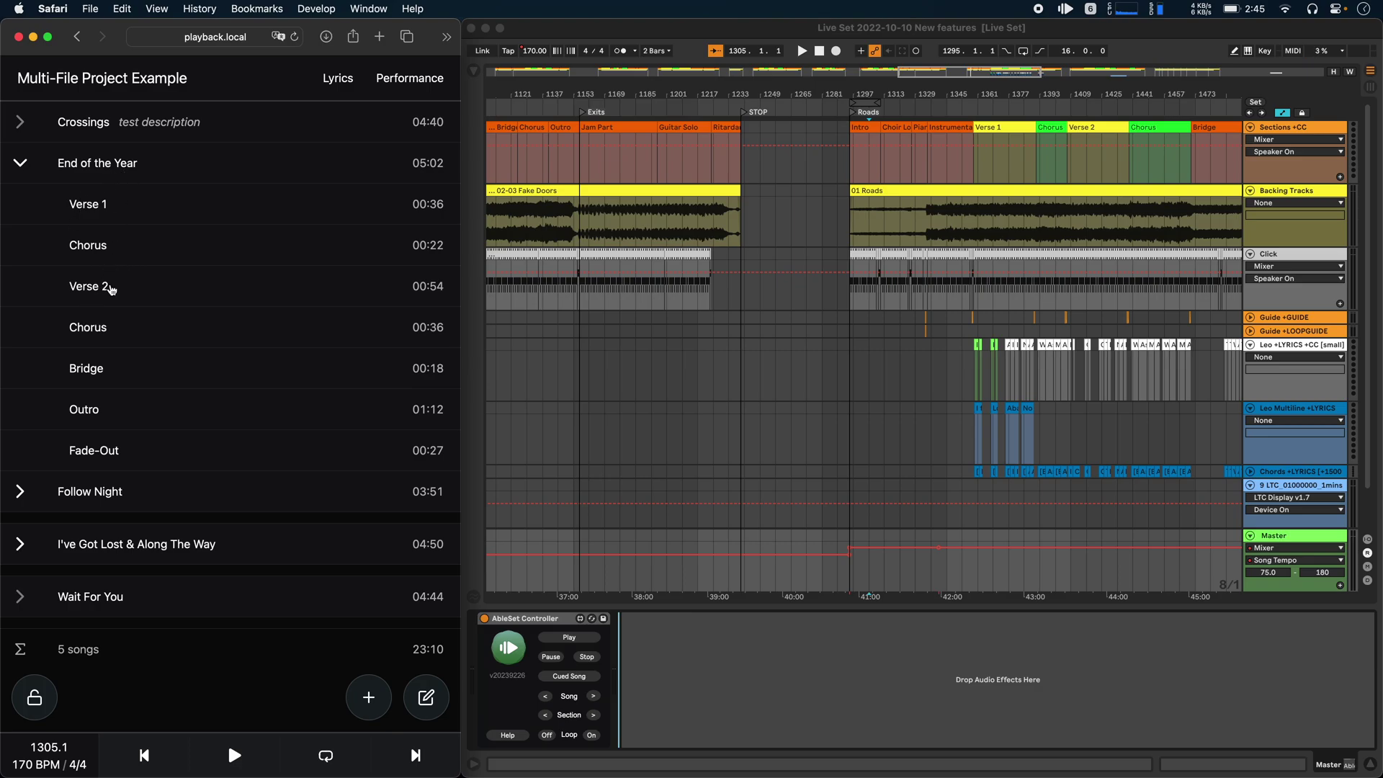
From the multi-file setlist, jump to Verse 2 of End of the Year and to the first Pre-Chorus of Follow Night
click(112, 289)
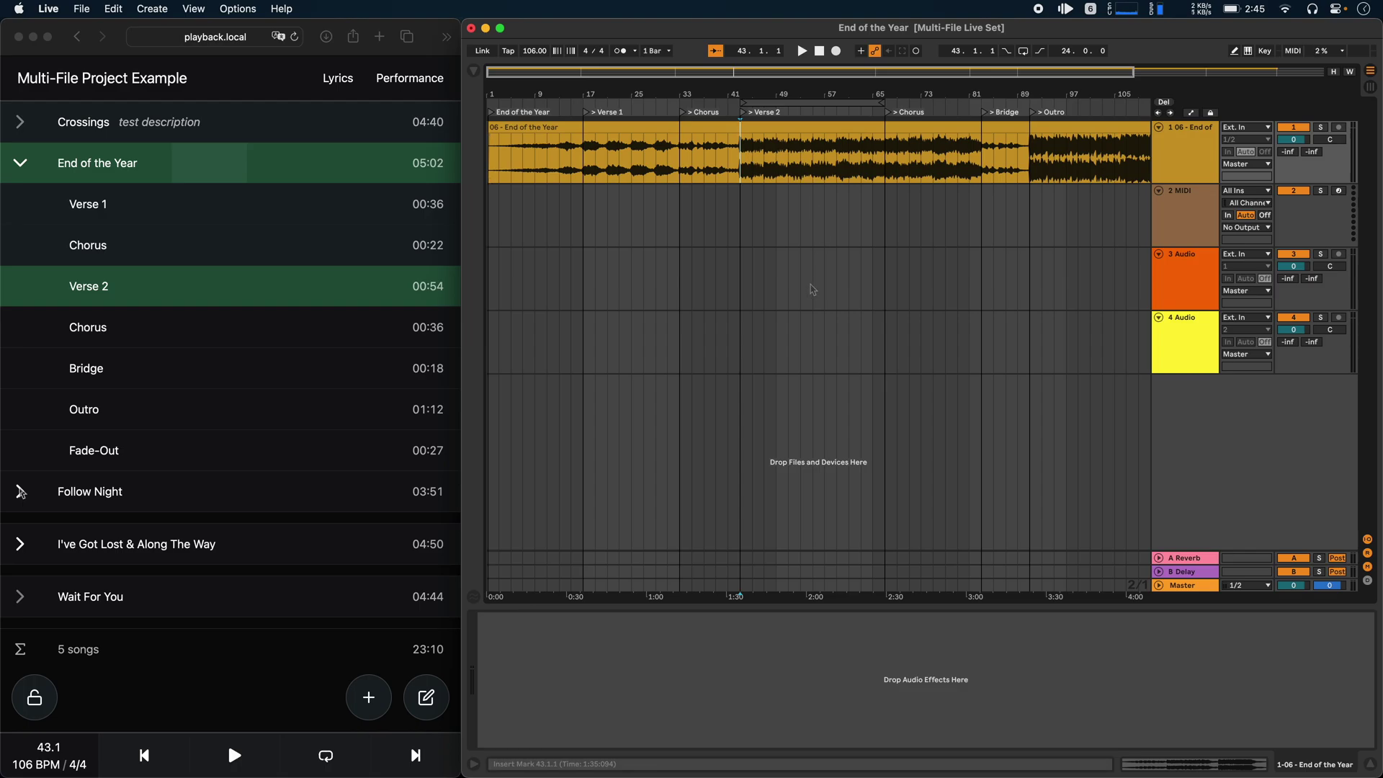
click(20, 492)
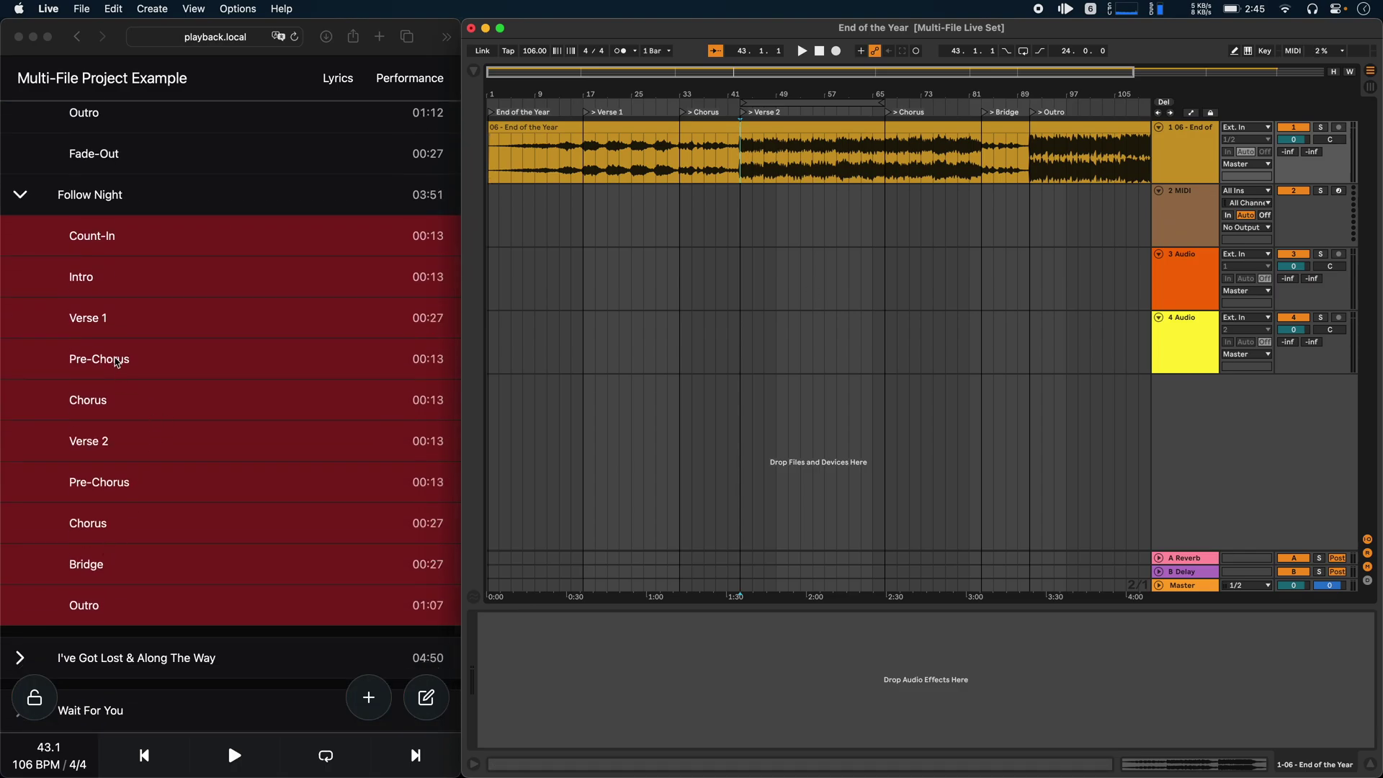
click(122, 355)
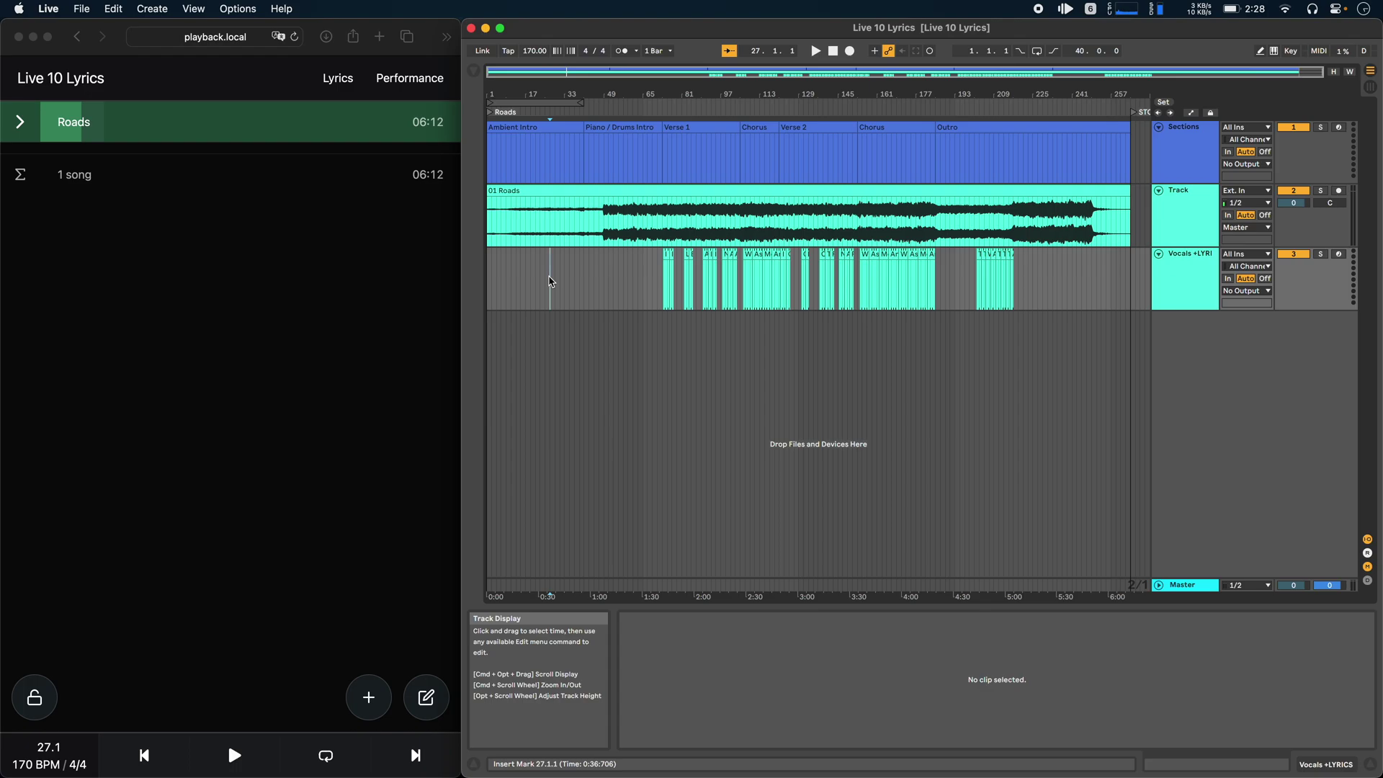
Expand Roads in the Live 10 Lyrics setlist and rename its Ambient Intro section clip to "Ambient" in Live
click(290, 321)
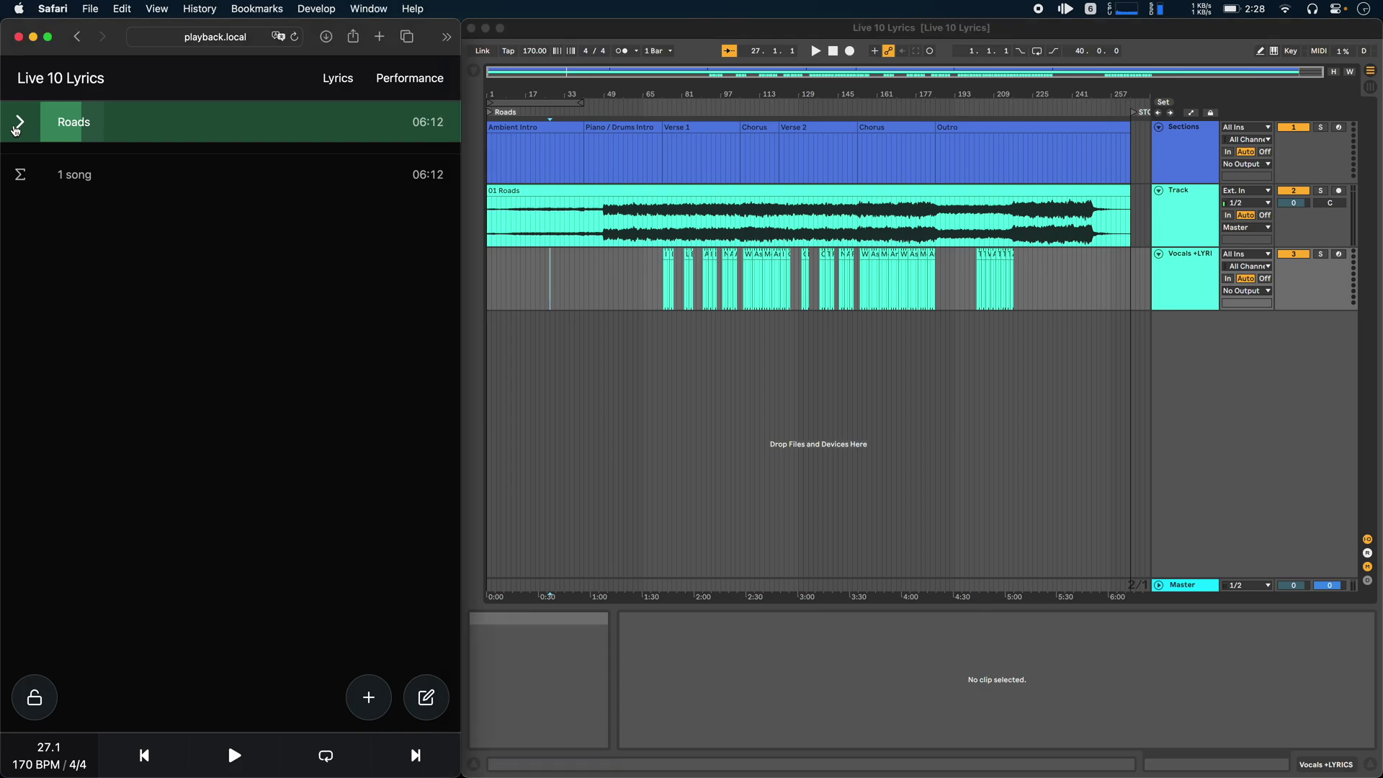
click(17, 126)
click(533, 142)
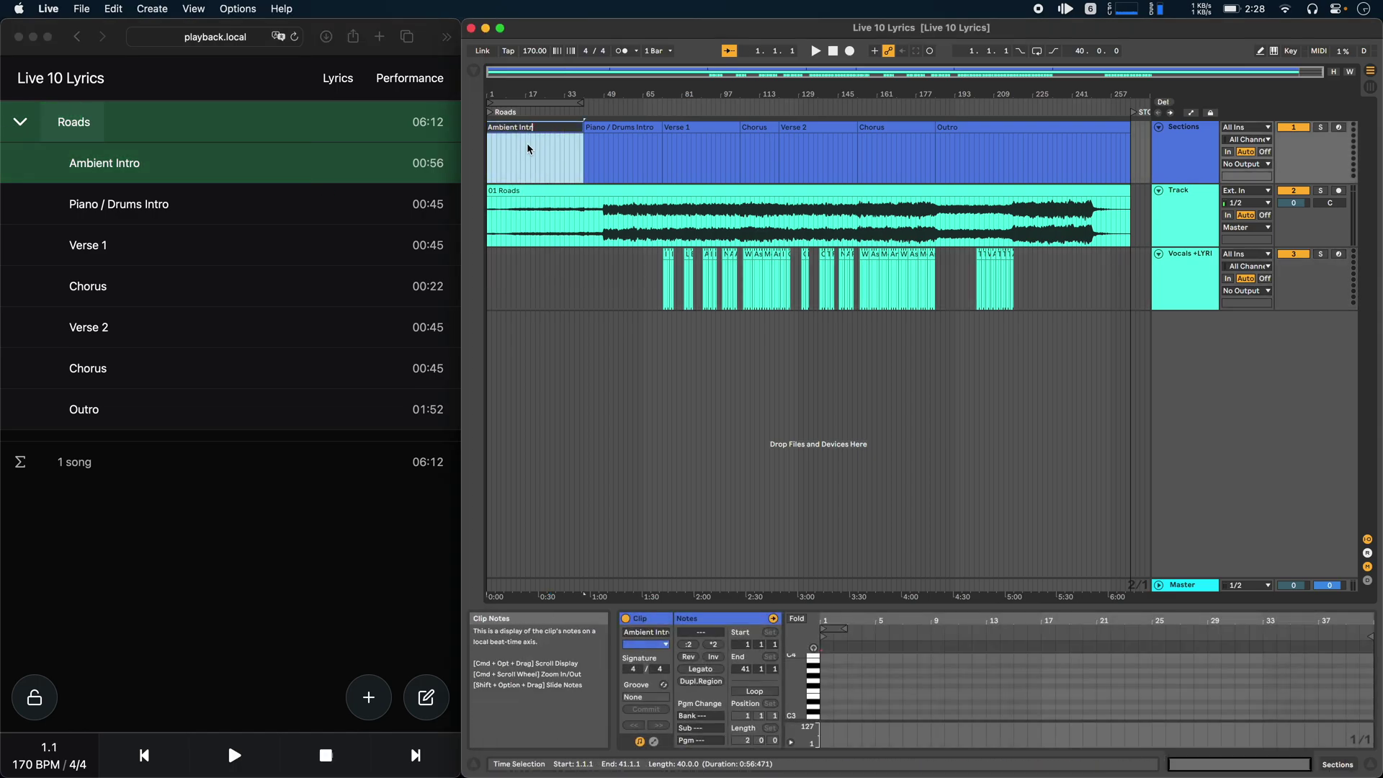
key(Return)
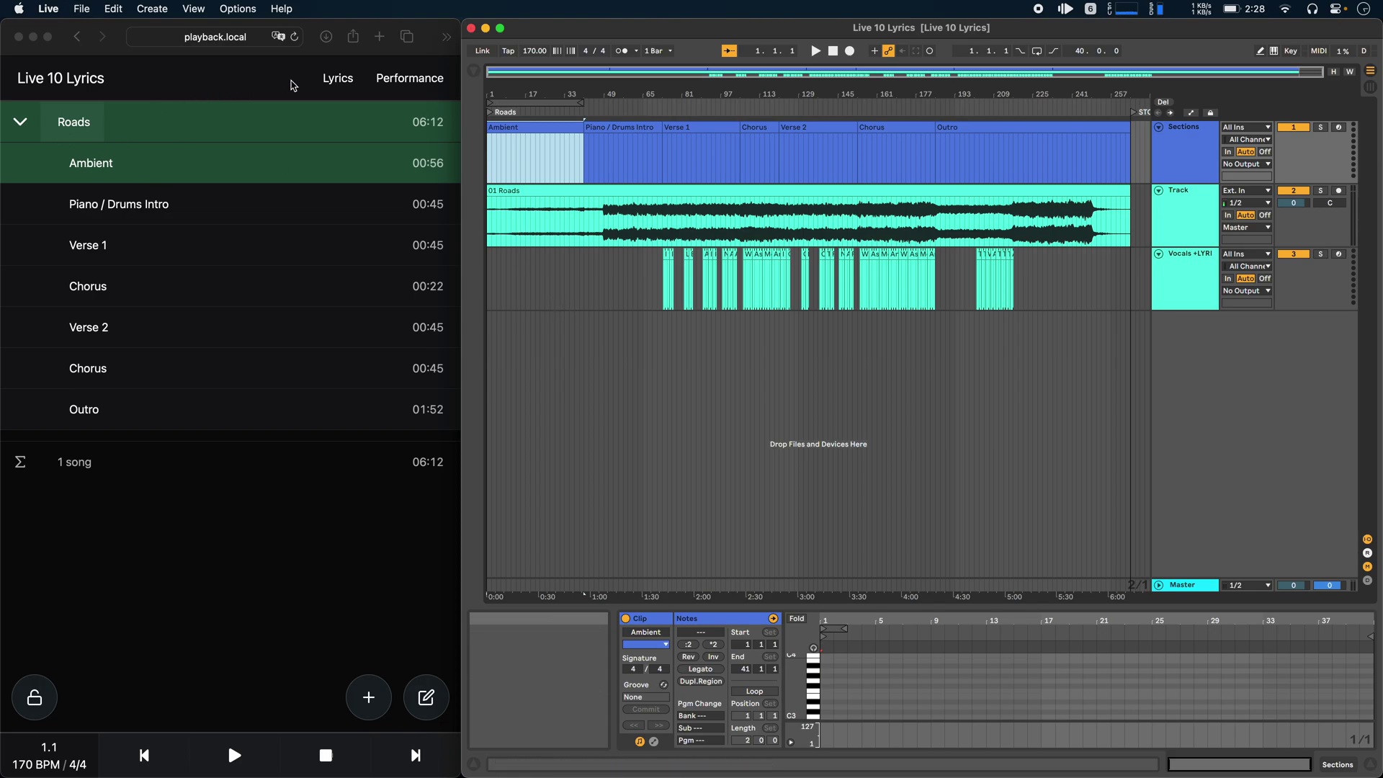
Show the Vocals lyrics in Safari and rename Verse 1's first lyric clip in Live to "I feel the ashes swirl around"
click(336, 81)
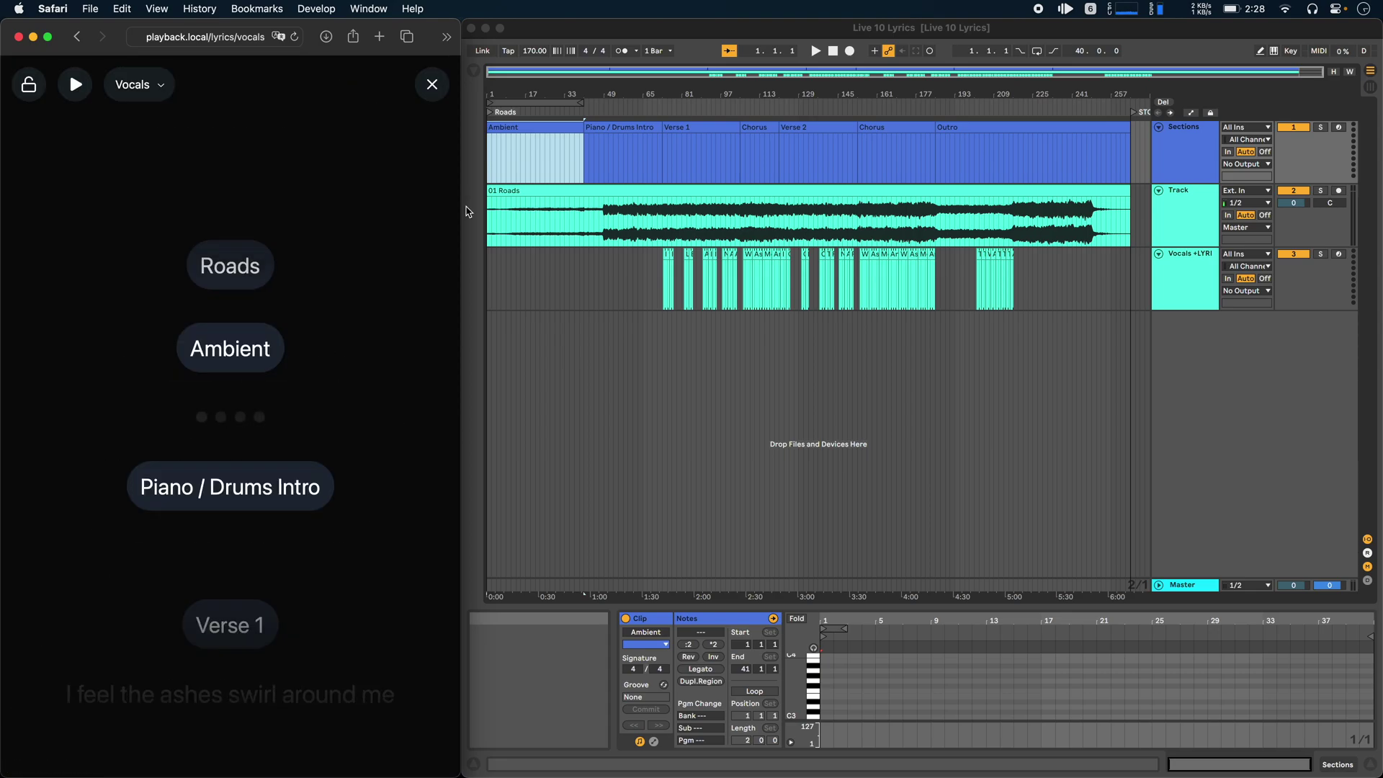
click(704, 349)
scroll(704, 348, up, 5)
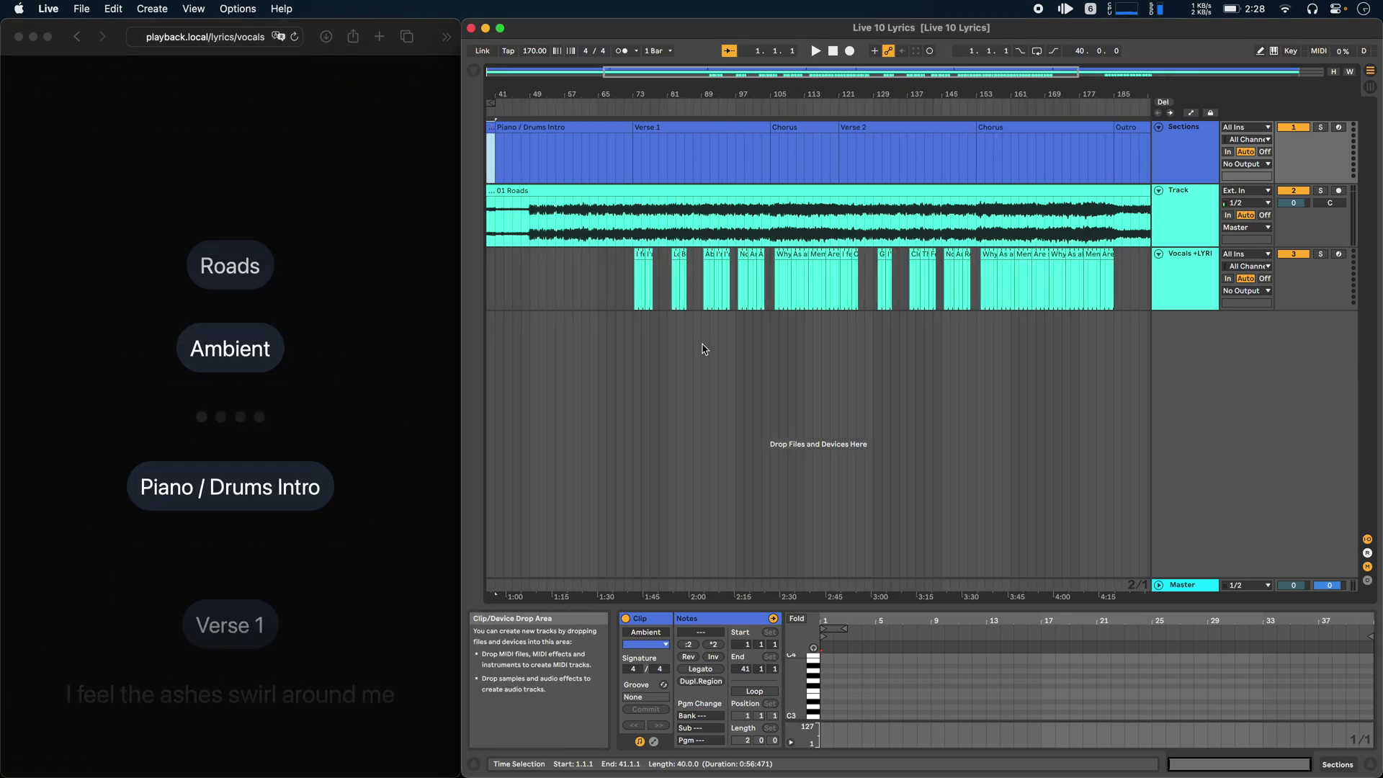
click(561, 288)
scroll(559, 286, up, 4)
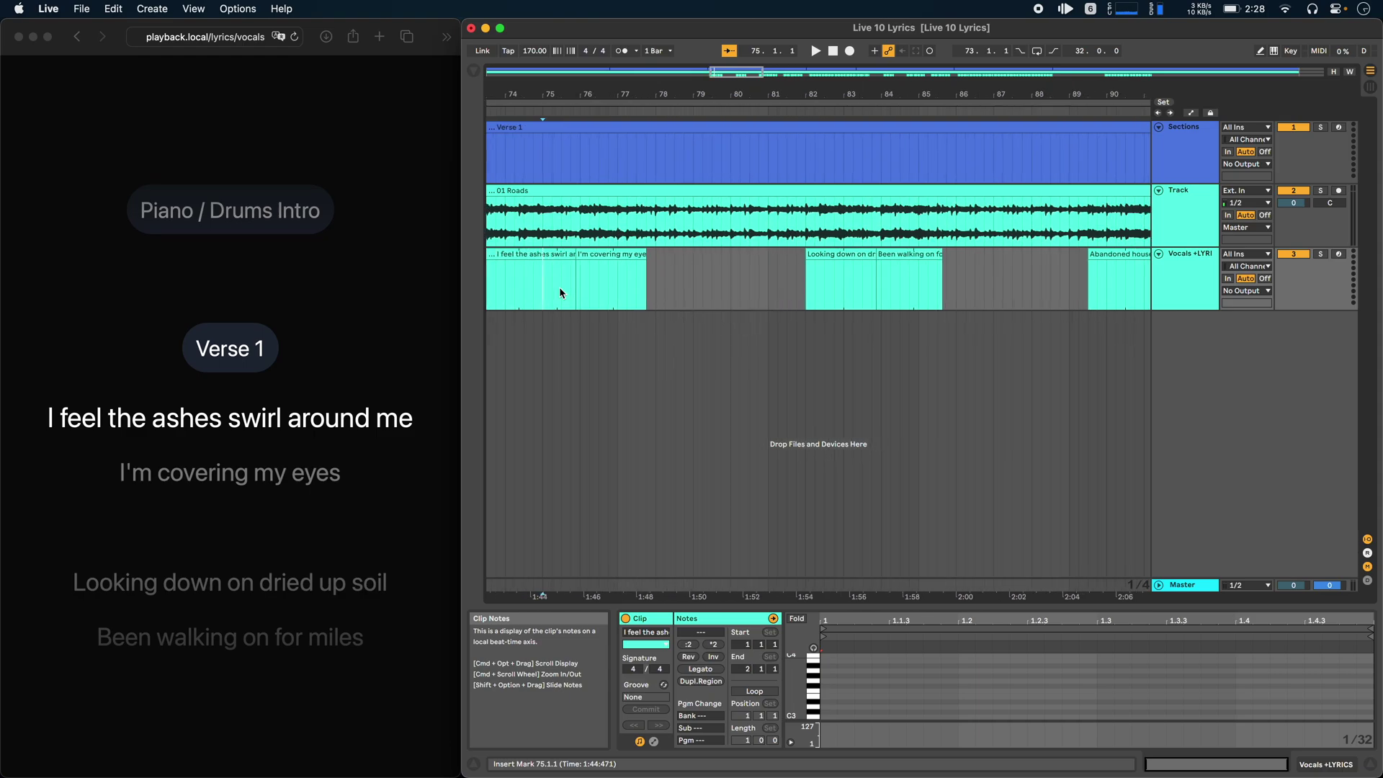
click(607, 257)
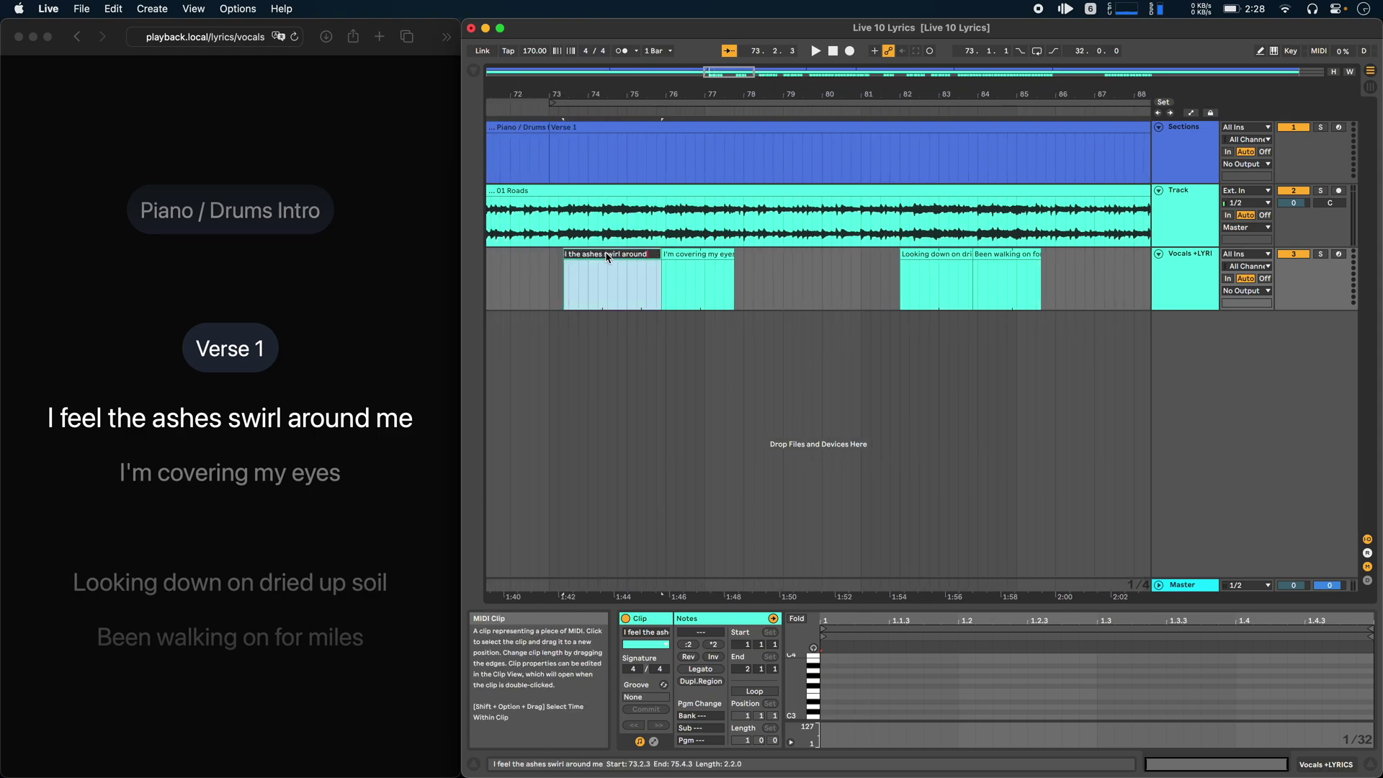
click(393, 249)
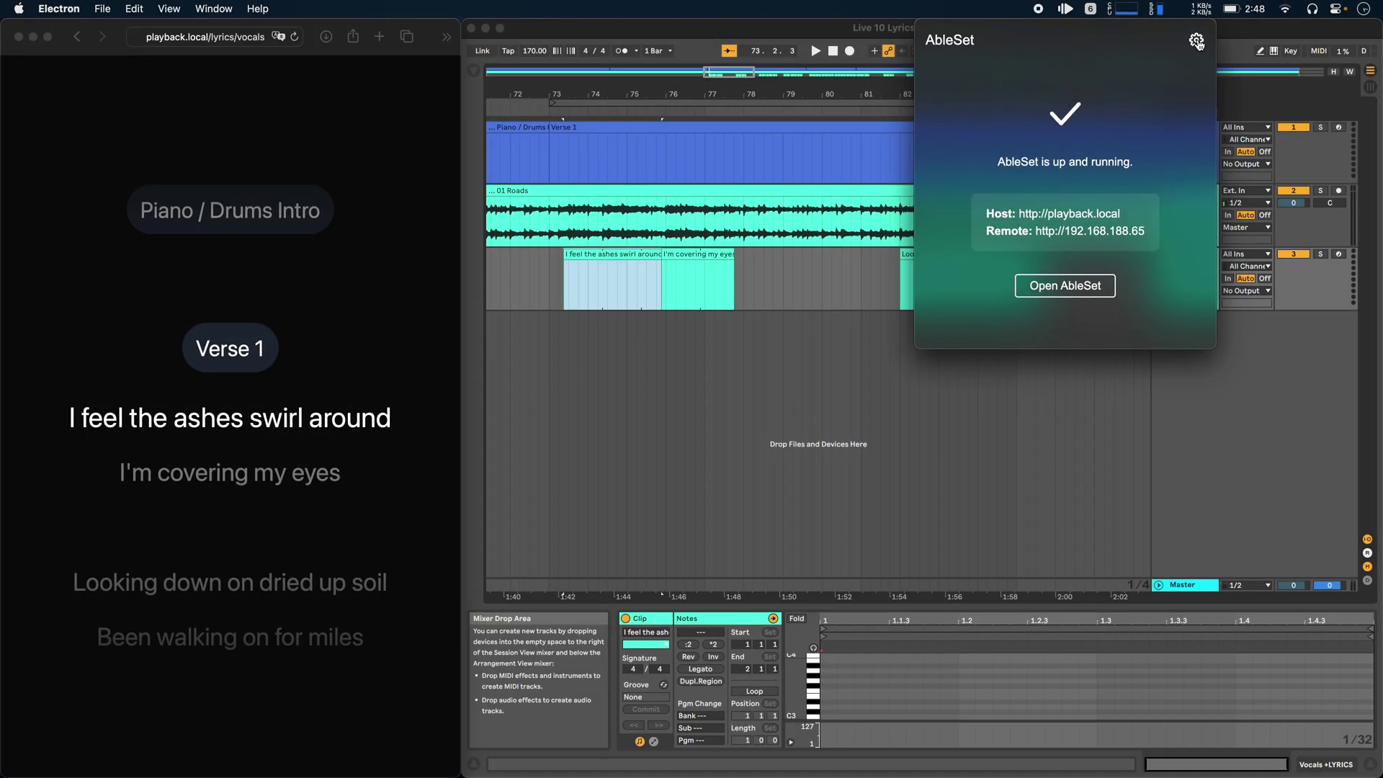
Look at the Preferred Network choices in the AbleSet app's options and close them
click(1195, 39)
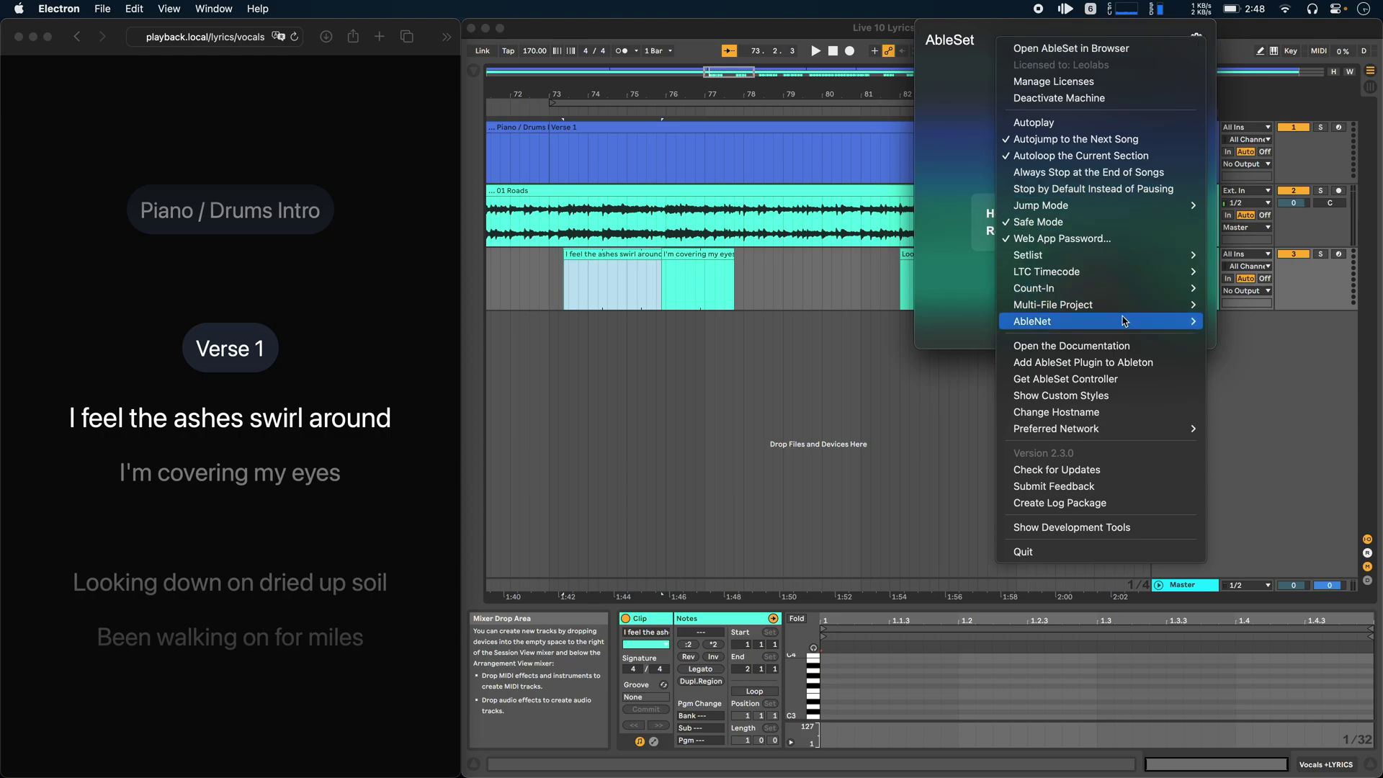
mouse_move(1055, 436)
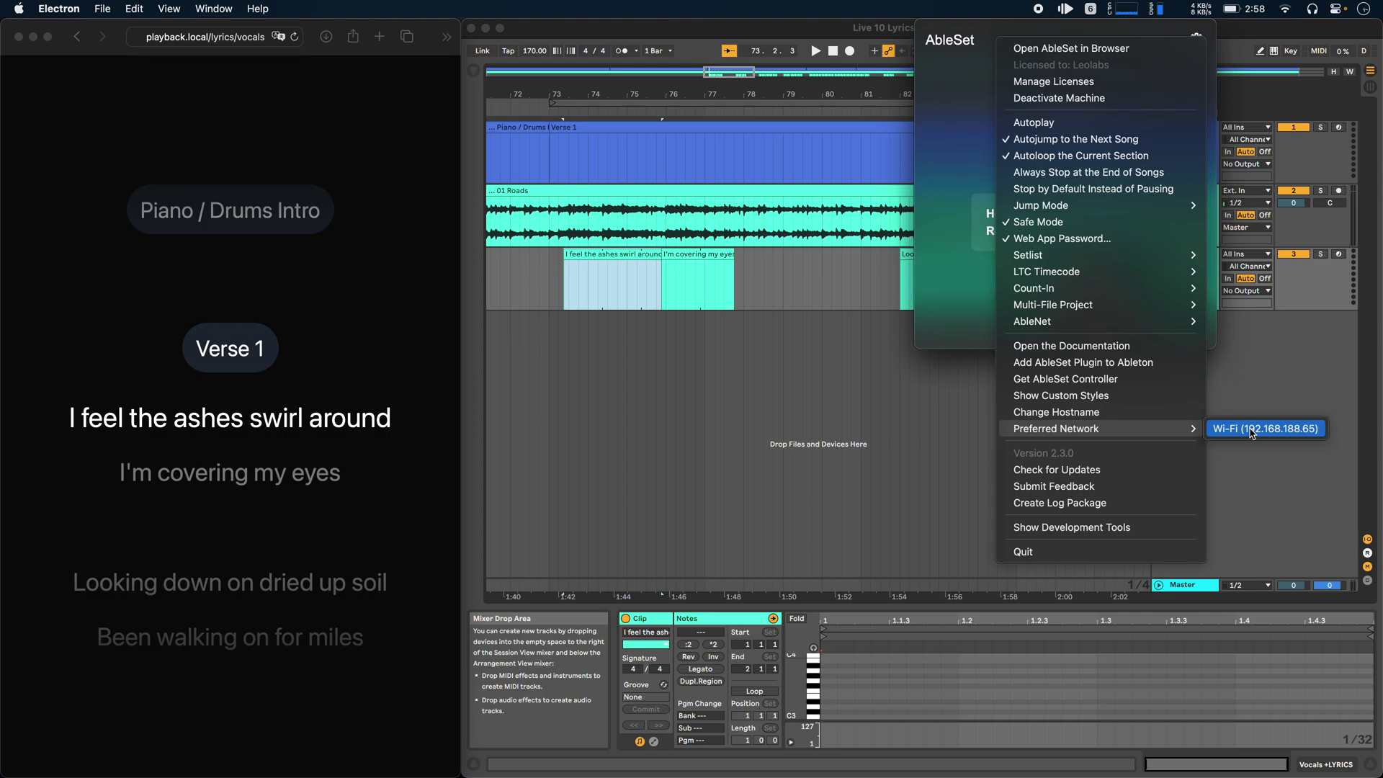
click(1286, 448)
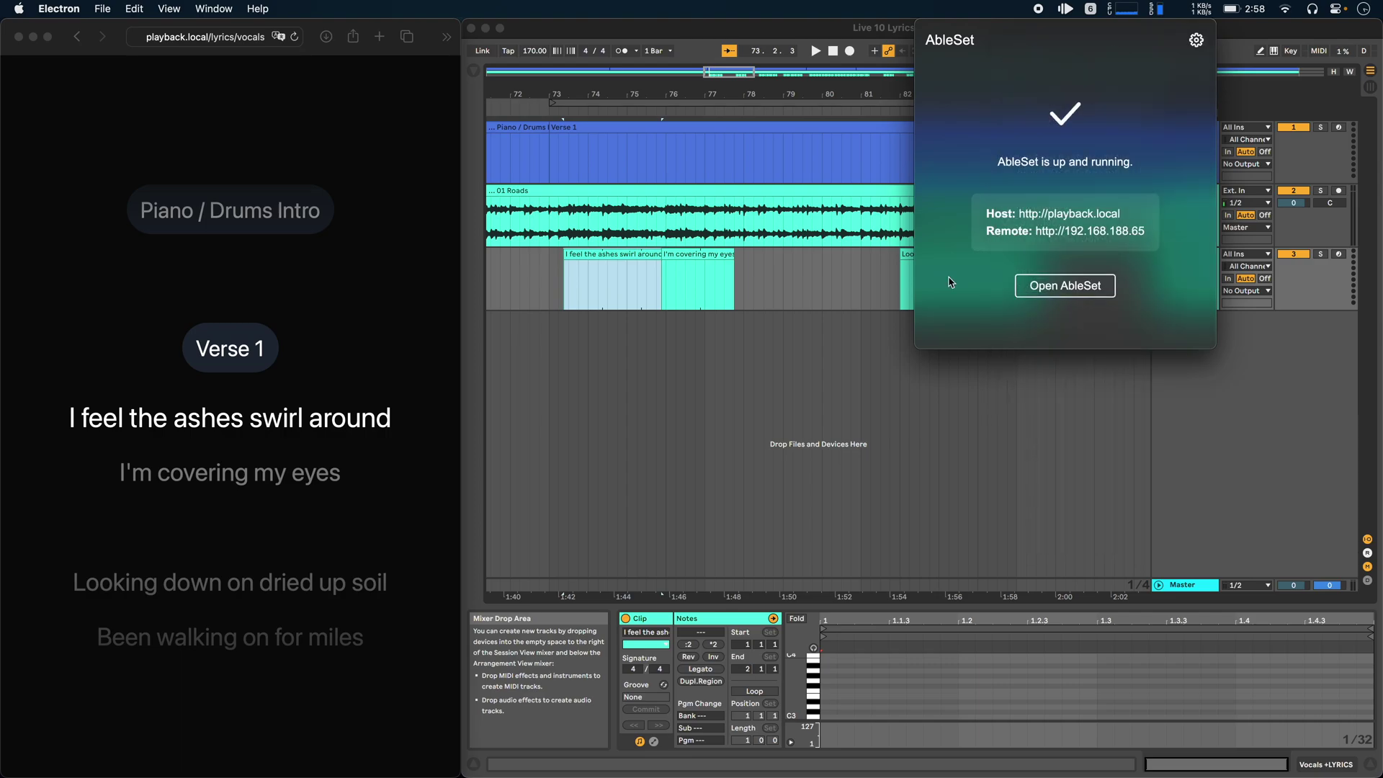